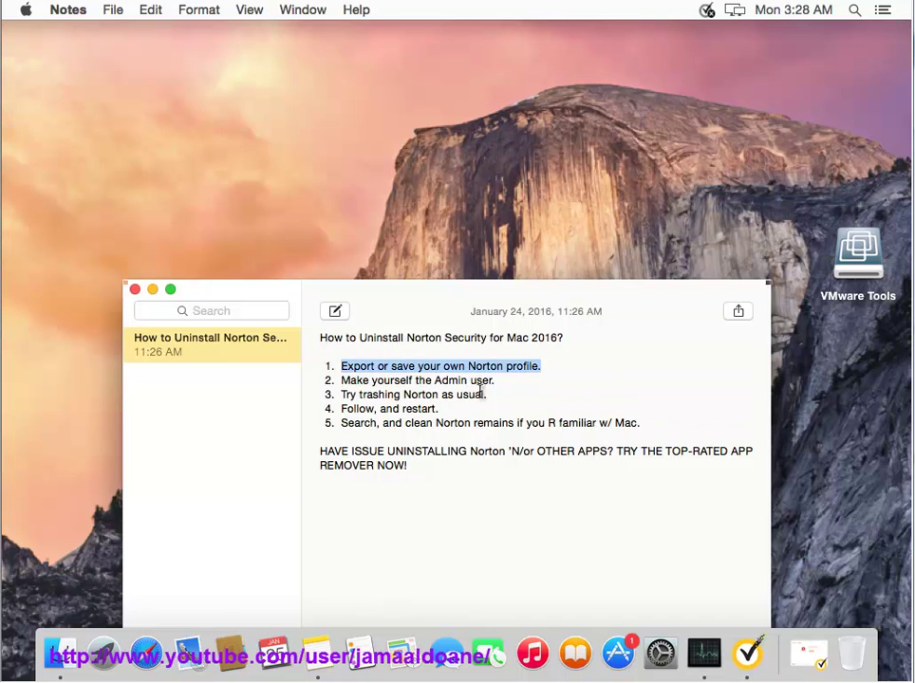
Step: Review the numbered Norton uninstall instructions in the note line by line and minimize the Notes window
left_click_drag(536, 384, 340, 381)
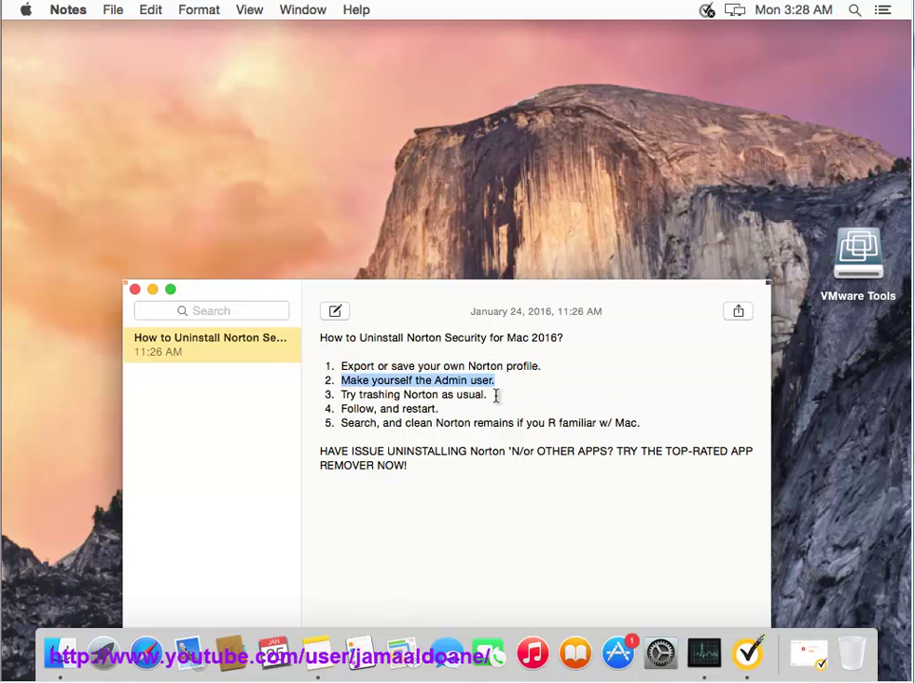
left_click_drag(495, 396, 294, 386)
left_click_drag(438, 409, 341, 409)
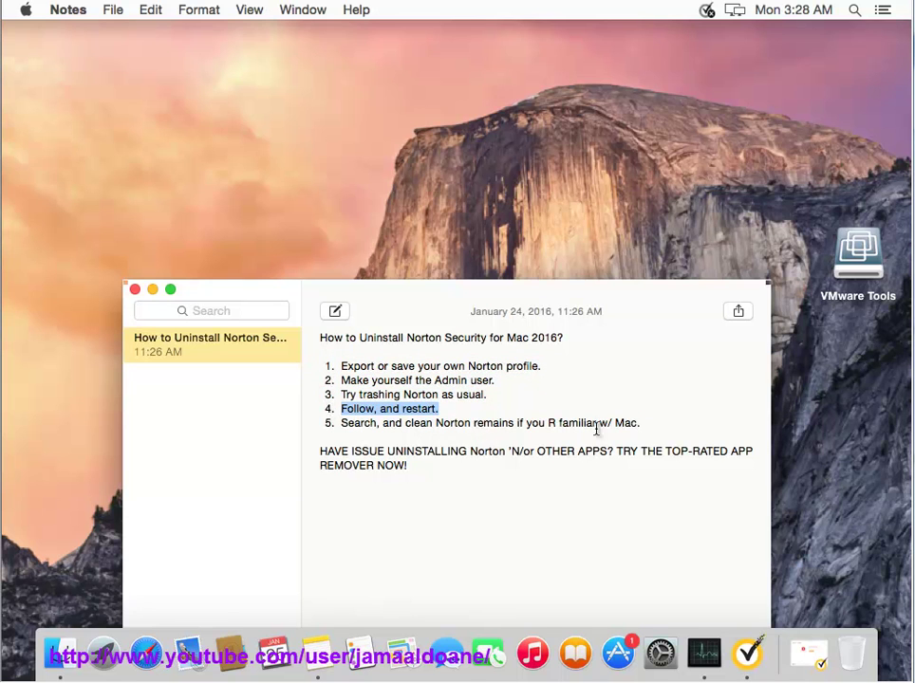
left_click_drag(649, 423, 324, 428)
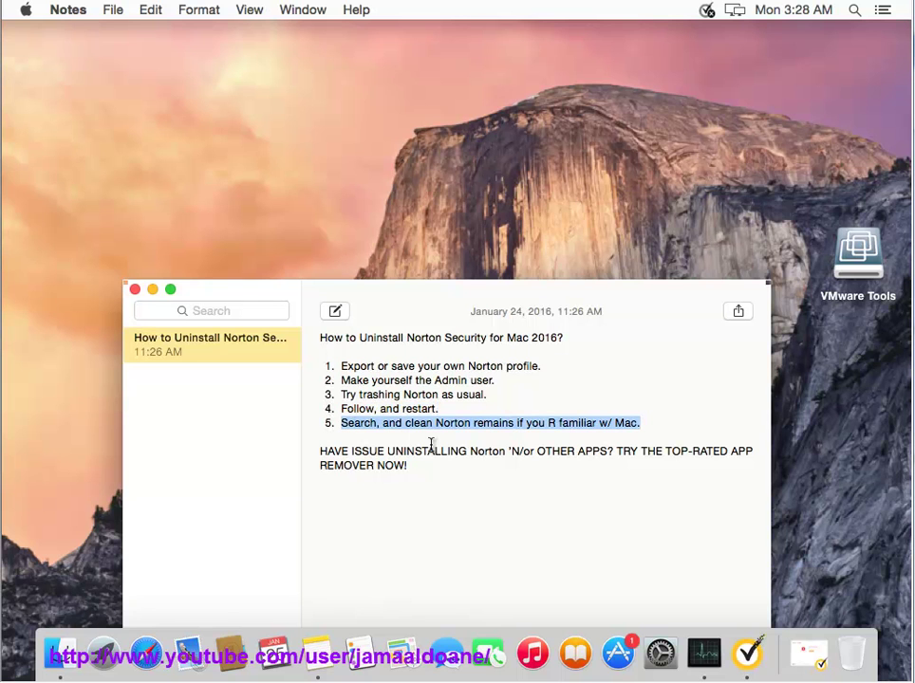
left_click_drag(434, 472, 285, 446)
left_click(510, 479)
left_click(153, 290)
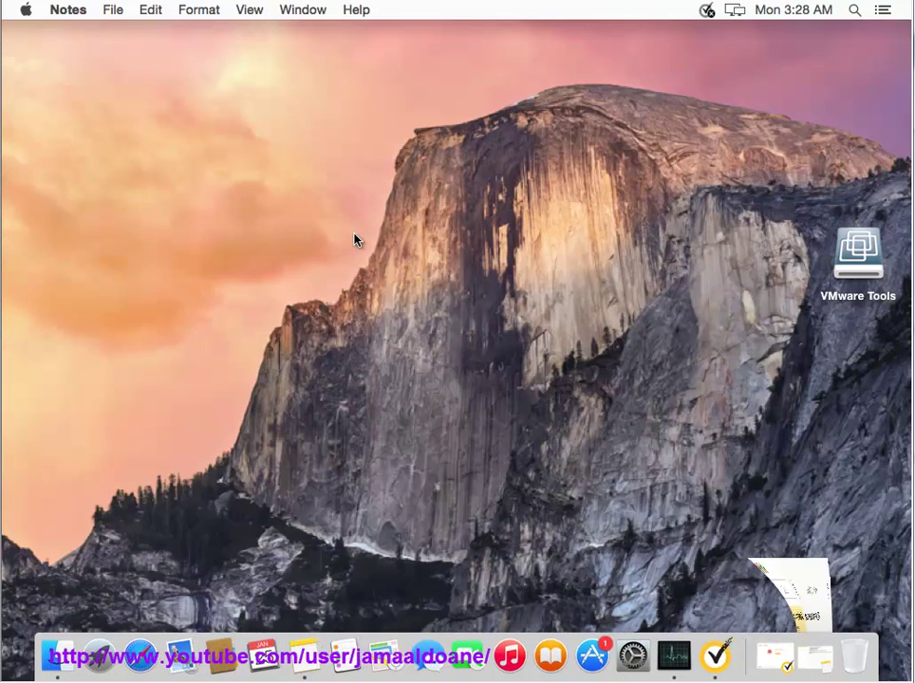
Step: Quit the running Norton Security application
left_click(768, 661)
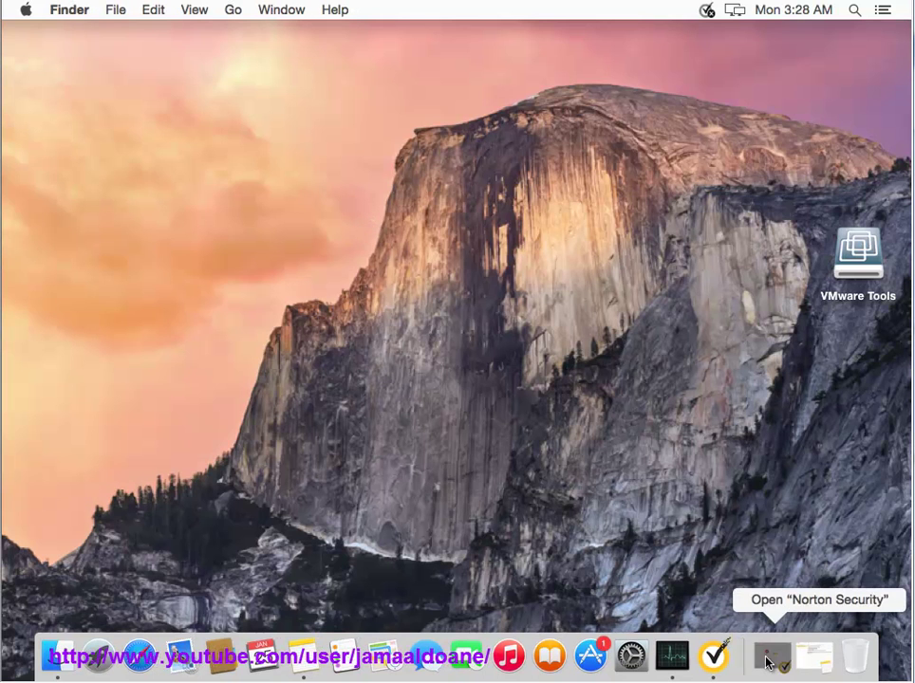
right_click(723, 670)
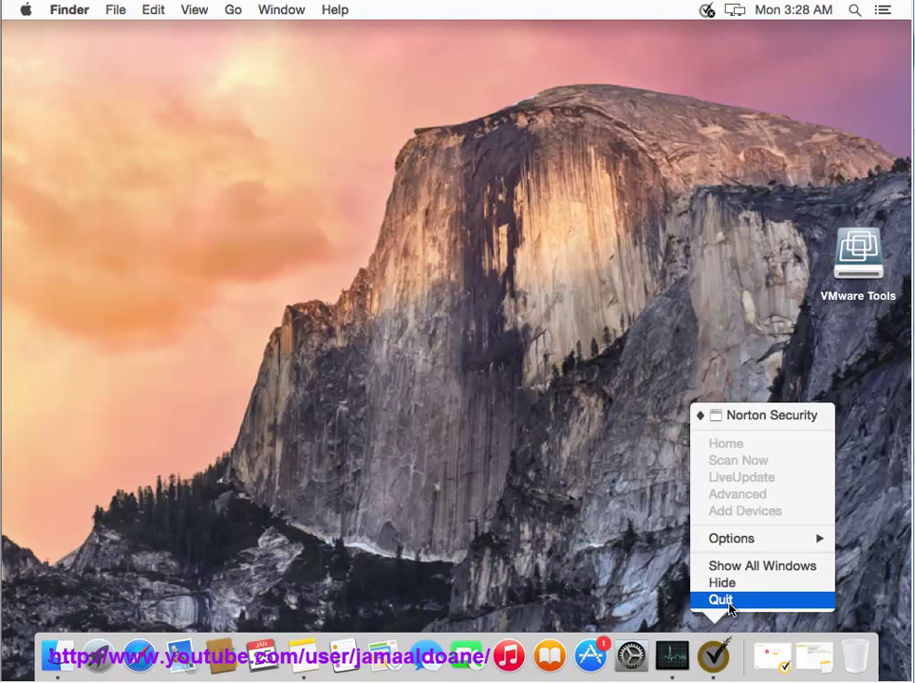
left_click(759, 600)
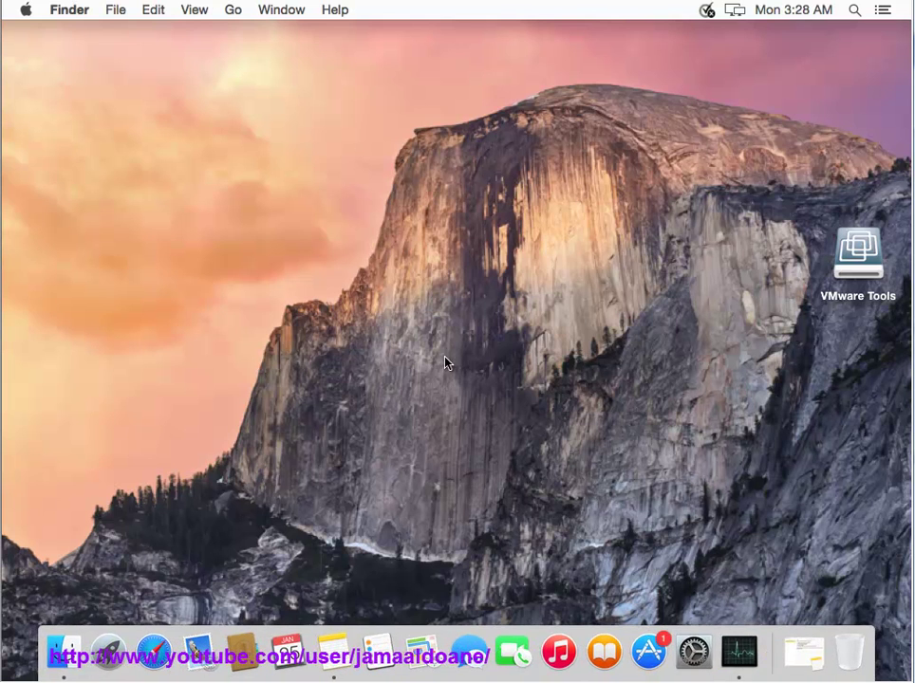
right_click(369, 265)
left_click(225, 372)
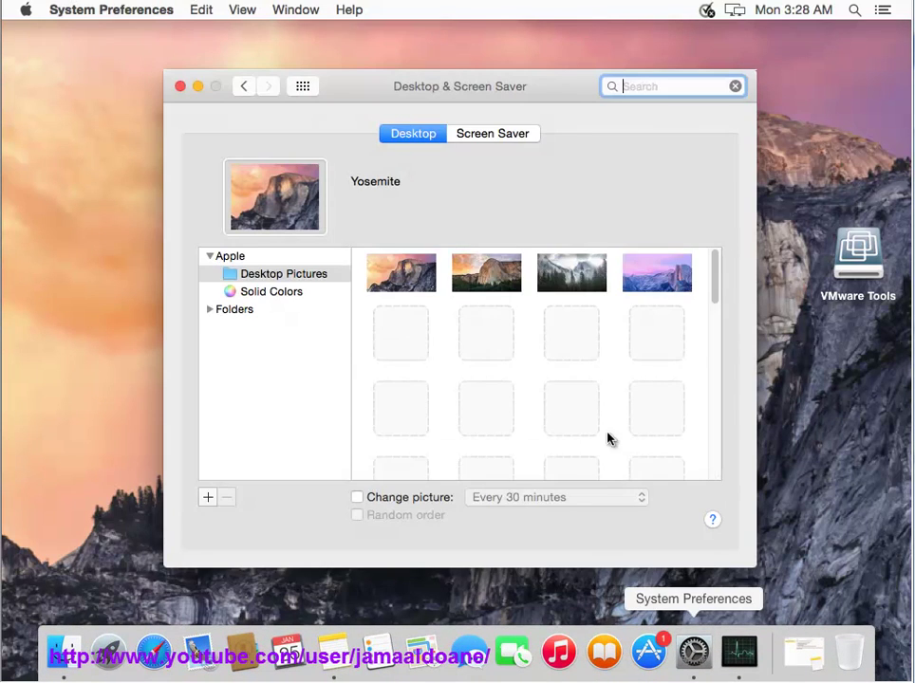
left_click(181, 88)
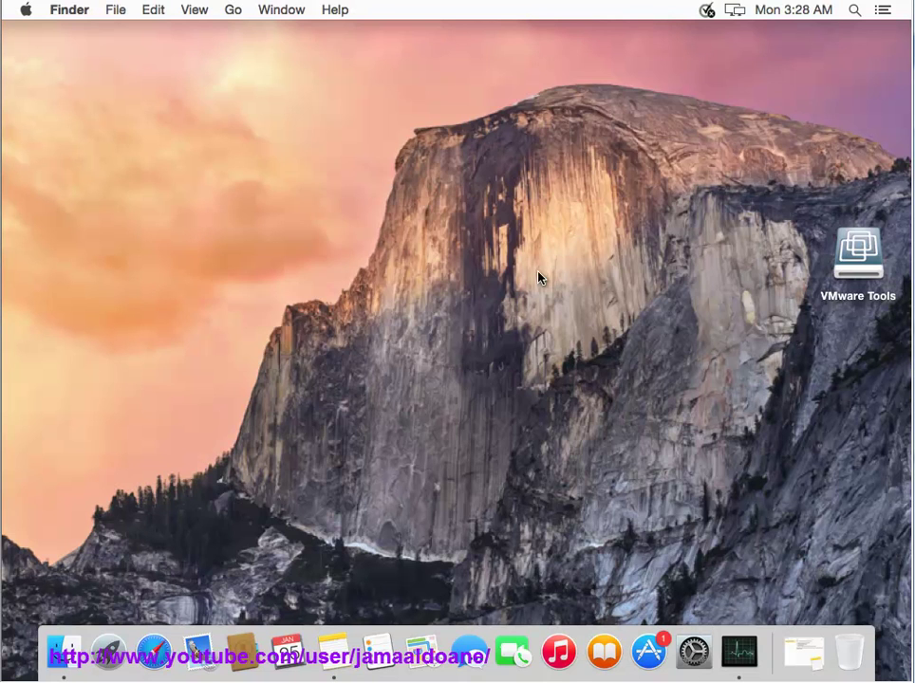
Step: Open Activity Monitor and force quit the SymUIAgent.app process
left_click(739, 653)
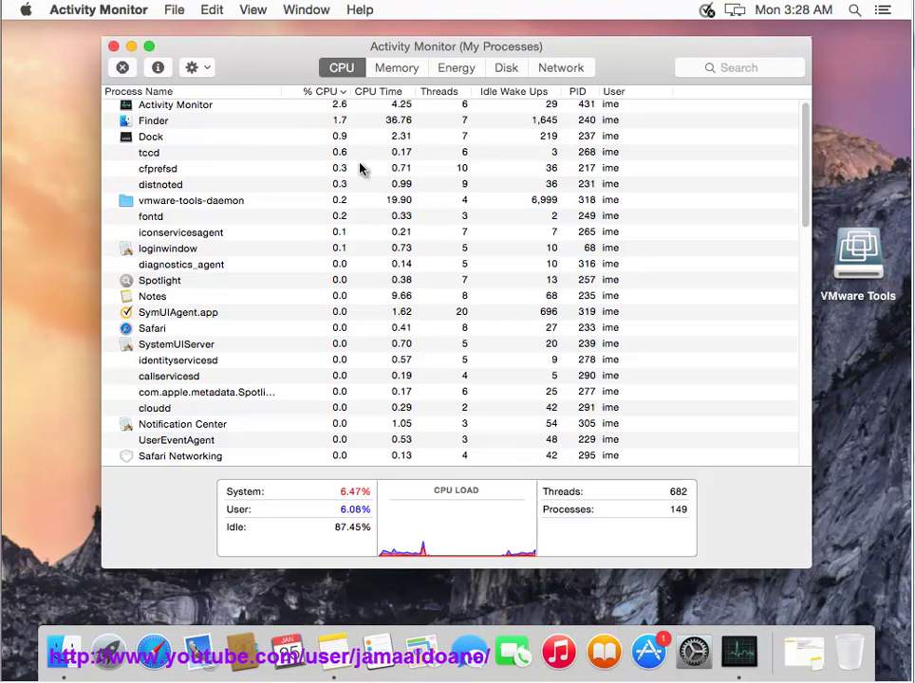
left_click(238, 220)
left_click(252, 317)
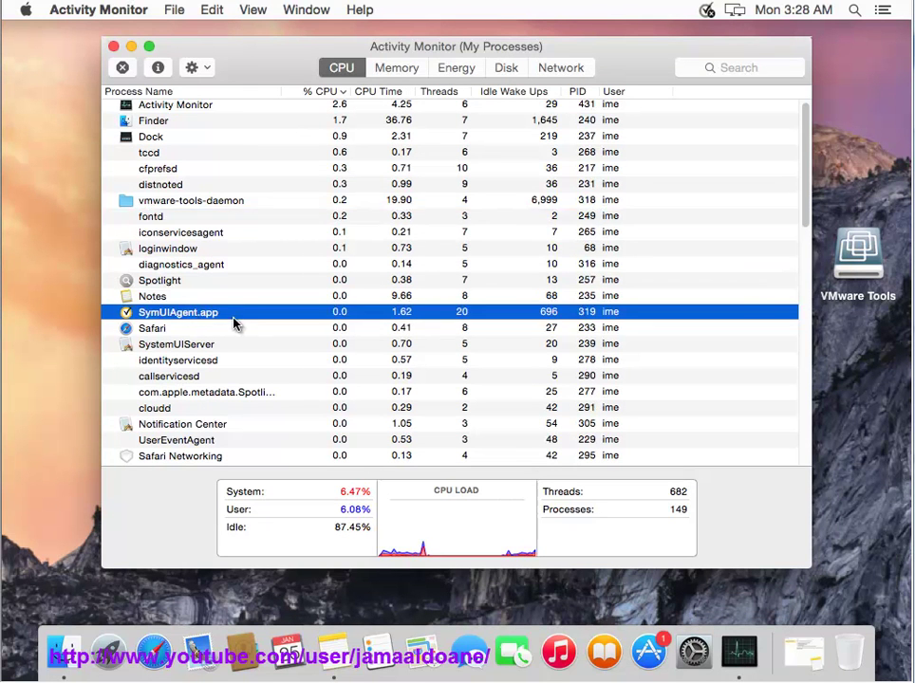
left_click(123, 67)
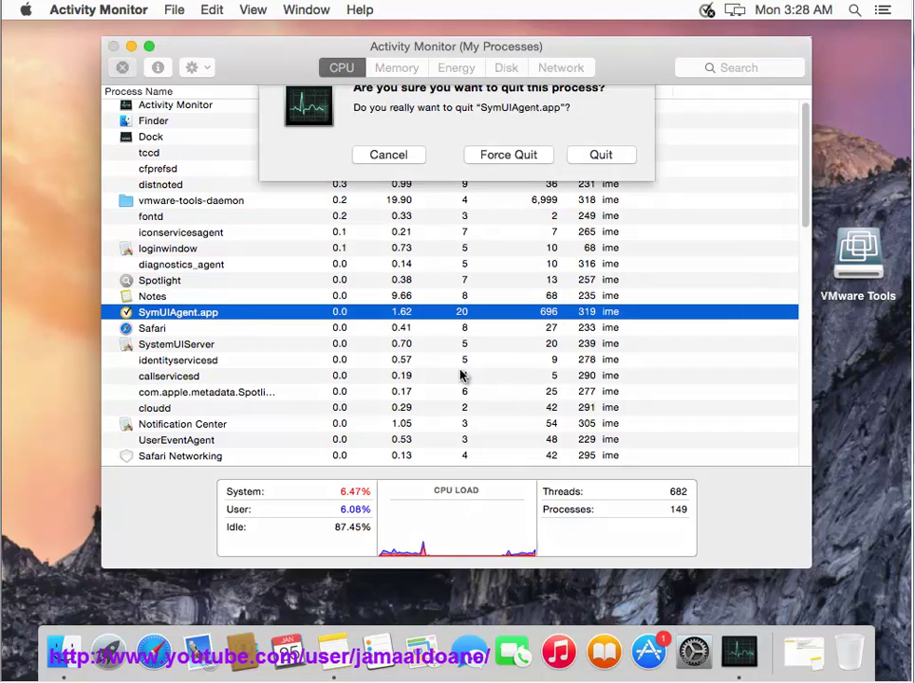
left_click(506, 177)
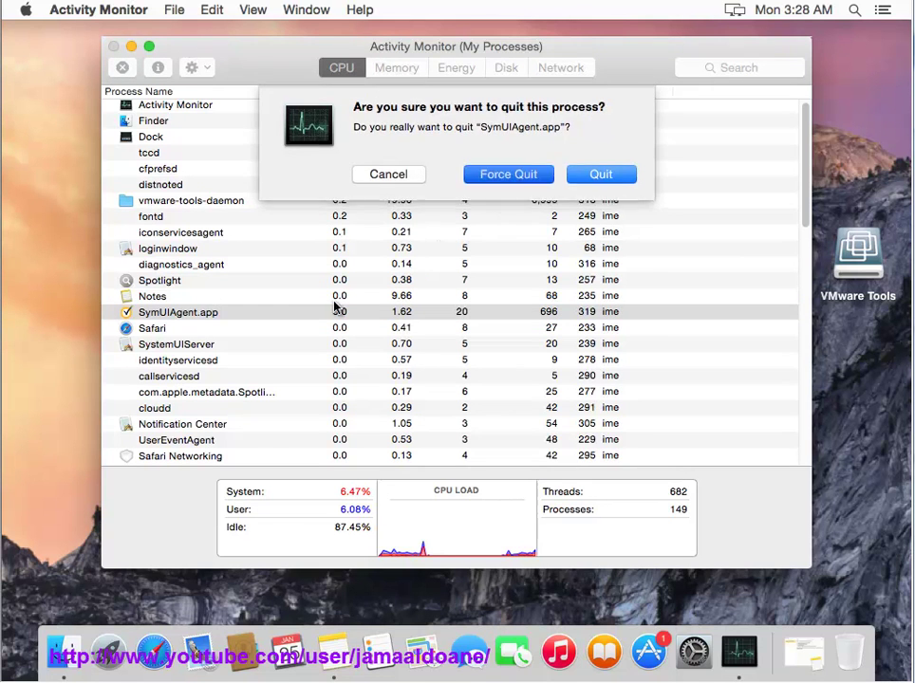
Step: Look through the process list for the relaunched SymUIAgent.app and force quit it again
left_click(236, 314)
key("Down")
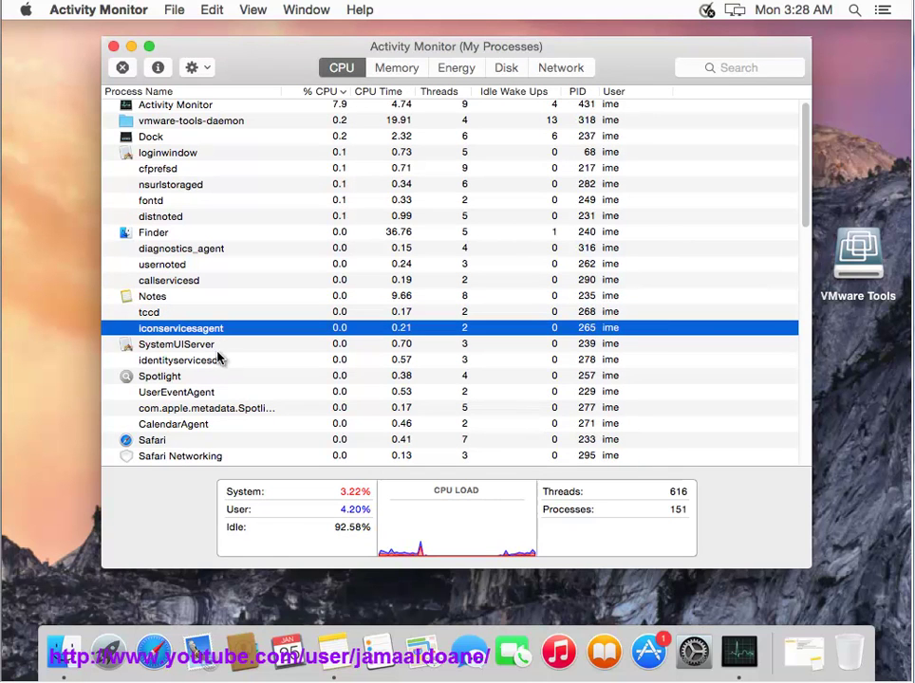
left_click(210, 347)
key("Down")
key("Down")
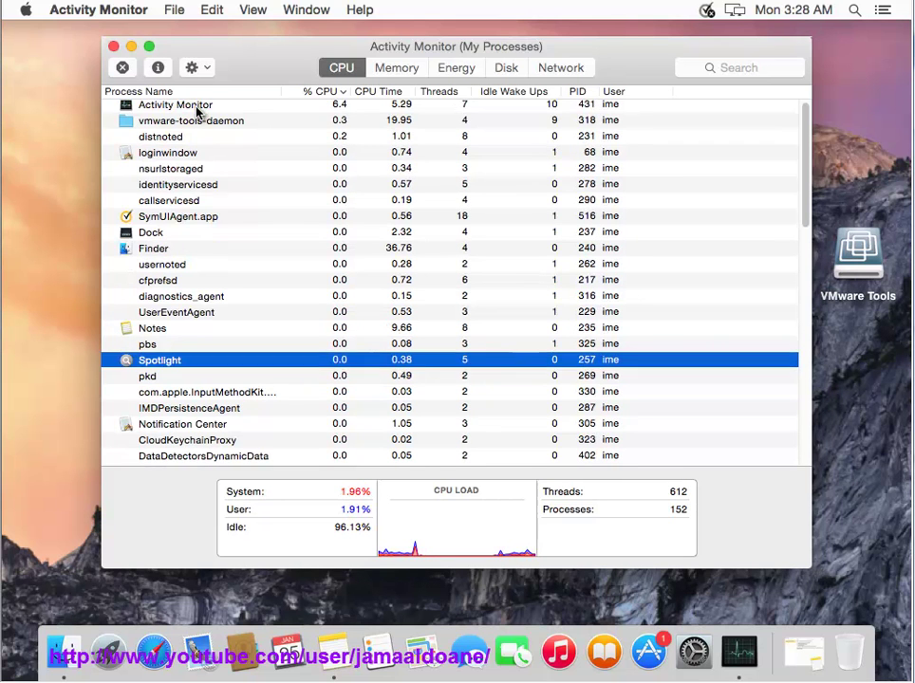
left_click(181, 107)
left_click(157, 219)
left_click(123, 68)
left_click(522, 181)
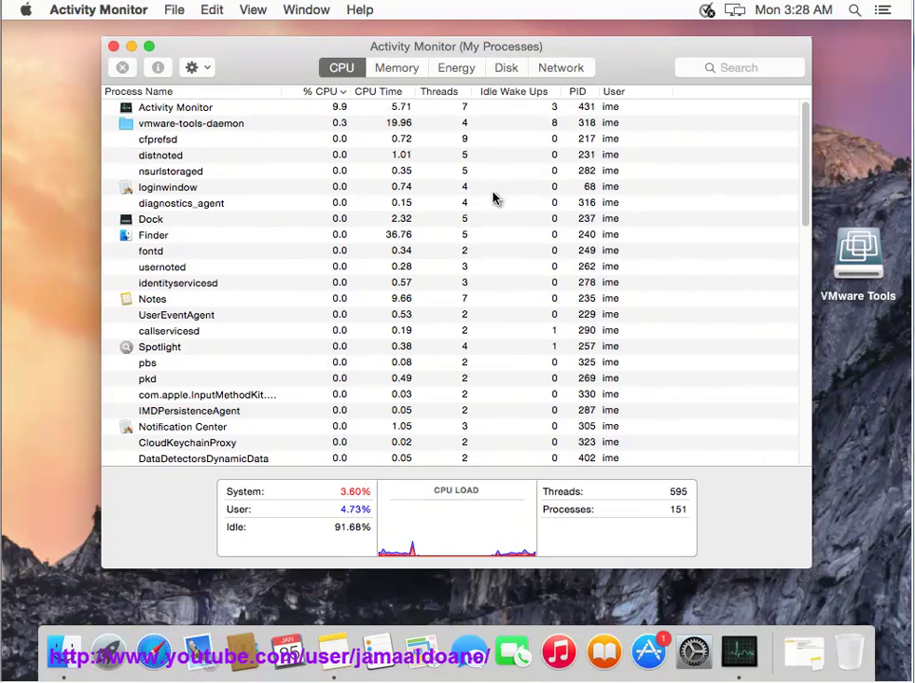
Step: Check the processes for the Norton agent once more, force quit it, and minimize Activity Monitor
left_click(254, 236)
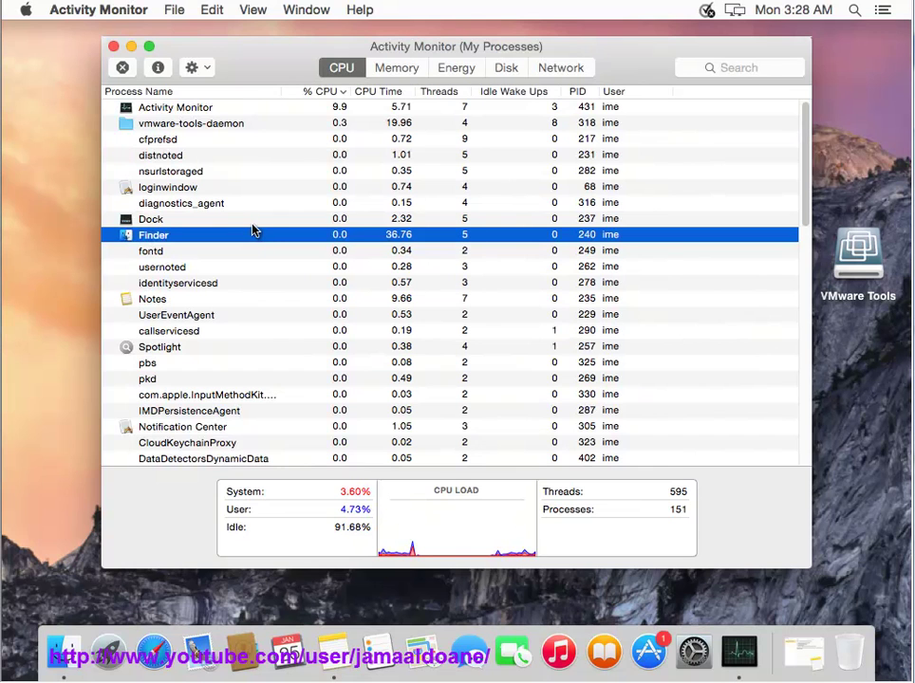
key("Down")
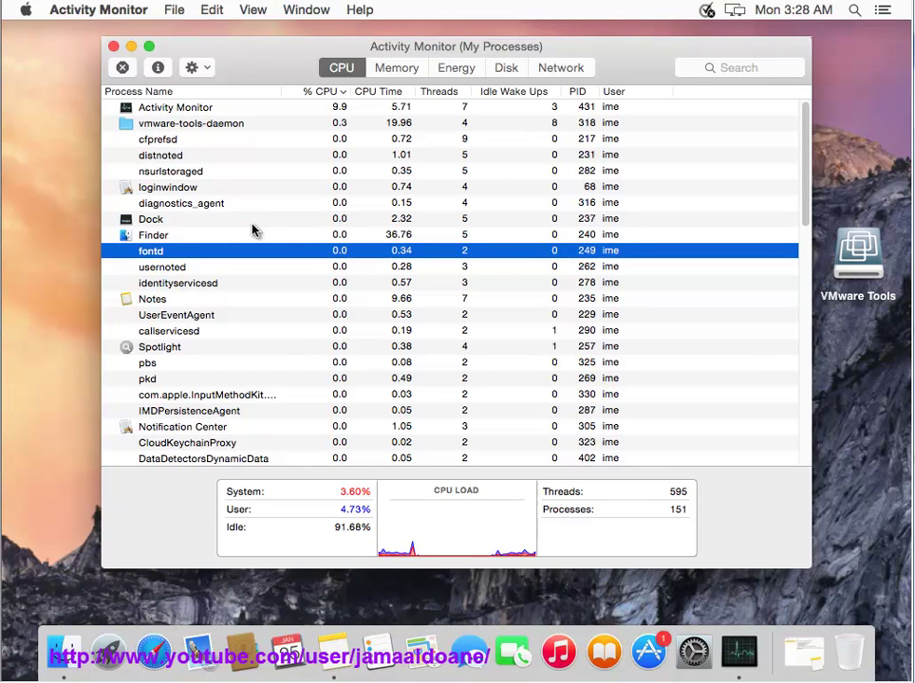
key("Down")
key("Down")
left_click(218, 110)
left_click(122, 68)
left_click(489, 178)
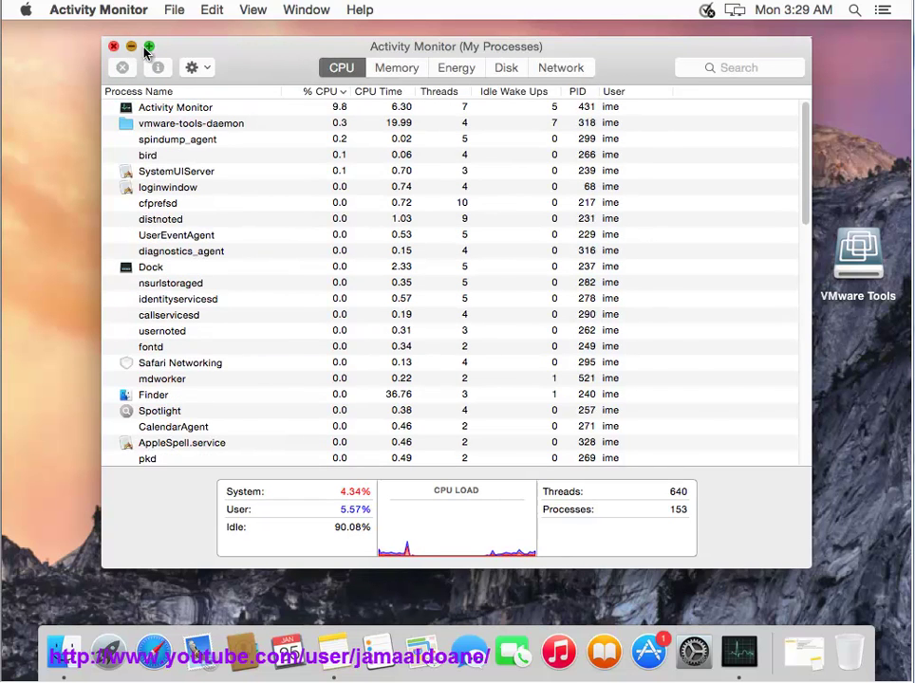
left_click(132, 47)
Step: Switch to Finder and open the Applications folder
left_click(253, 52)
left_click(233, 11)
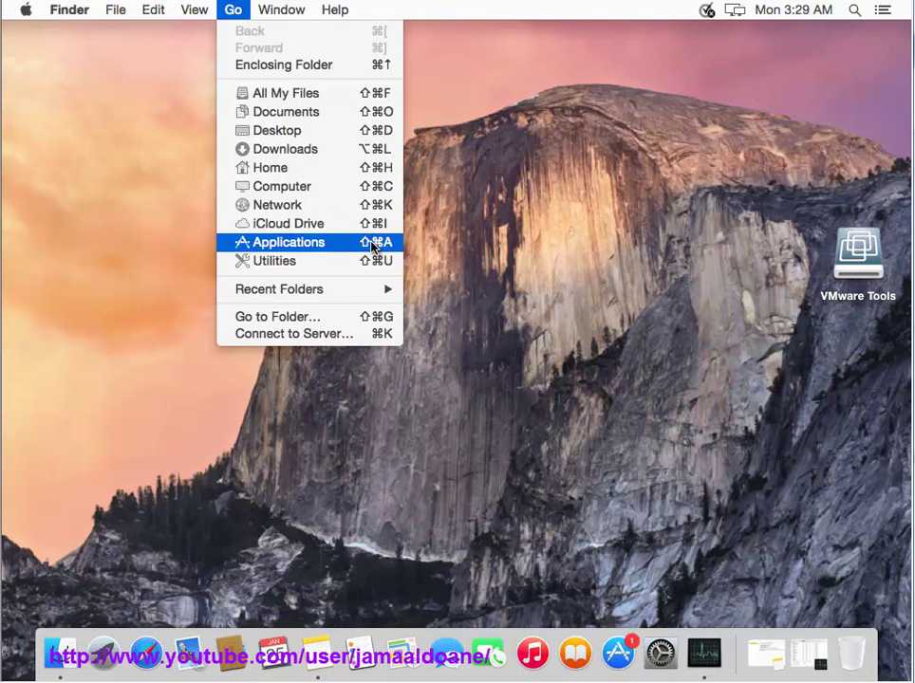
left_click(373, 248)
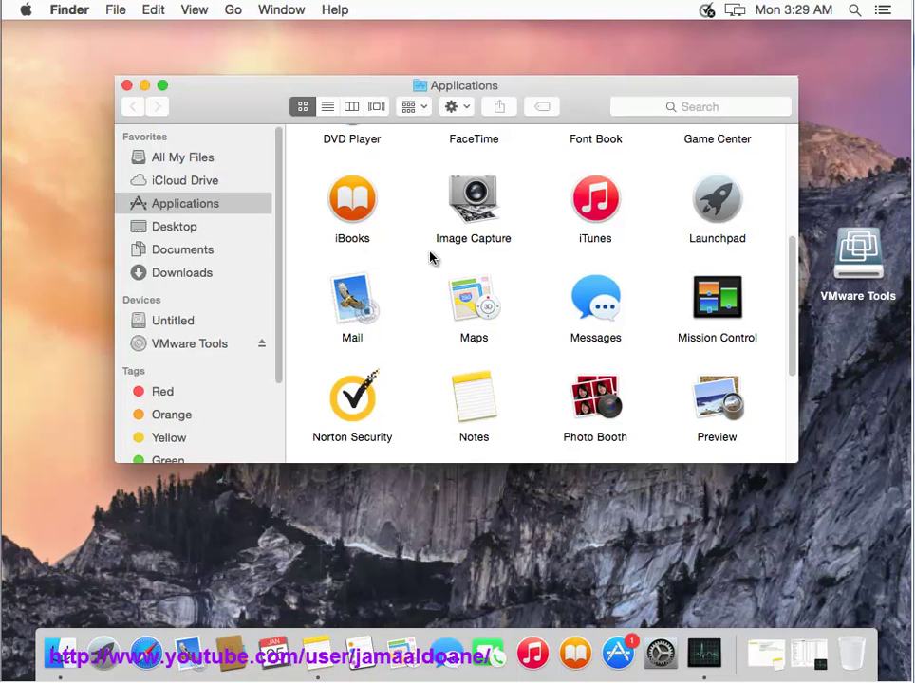
Step: Inspect Norton Security's file info, including its location, last-opened date, name and extension, and comments, and minimize the info window
left_click(372, 394)
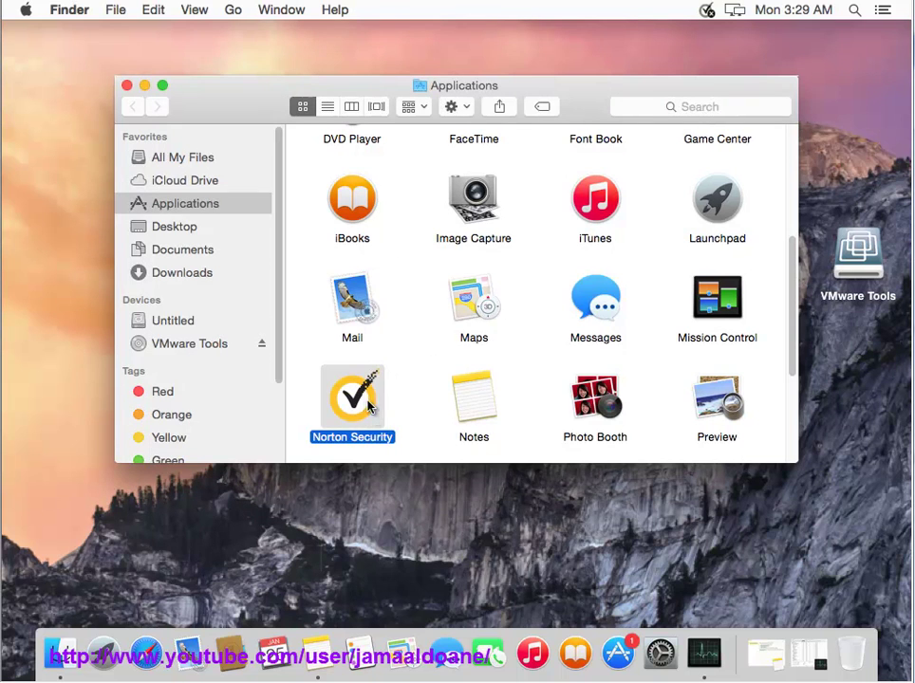
right_click(370, 406)
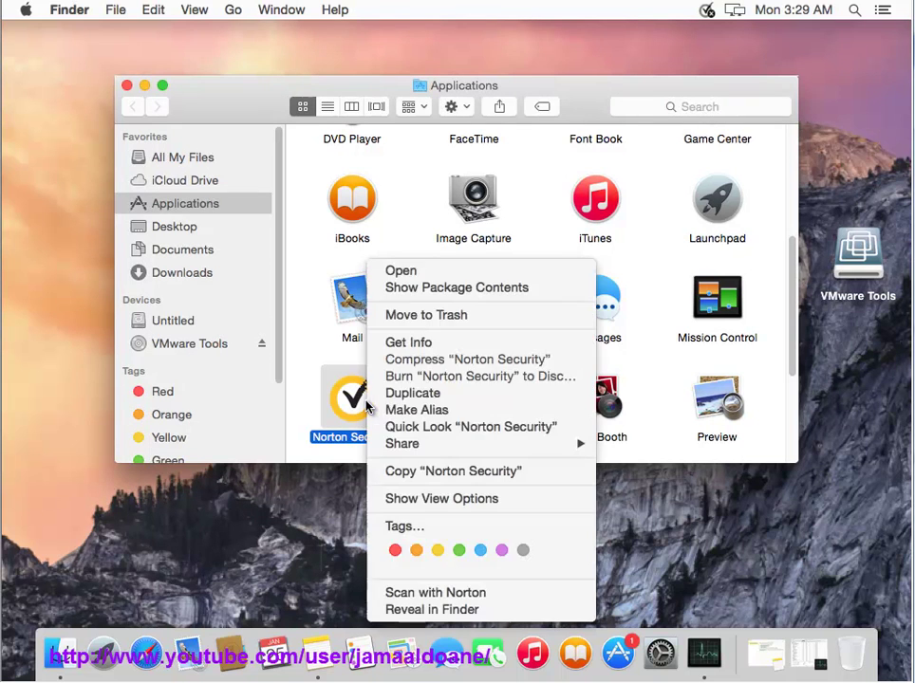
left_click(423, 347)
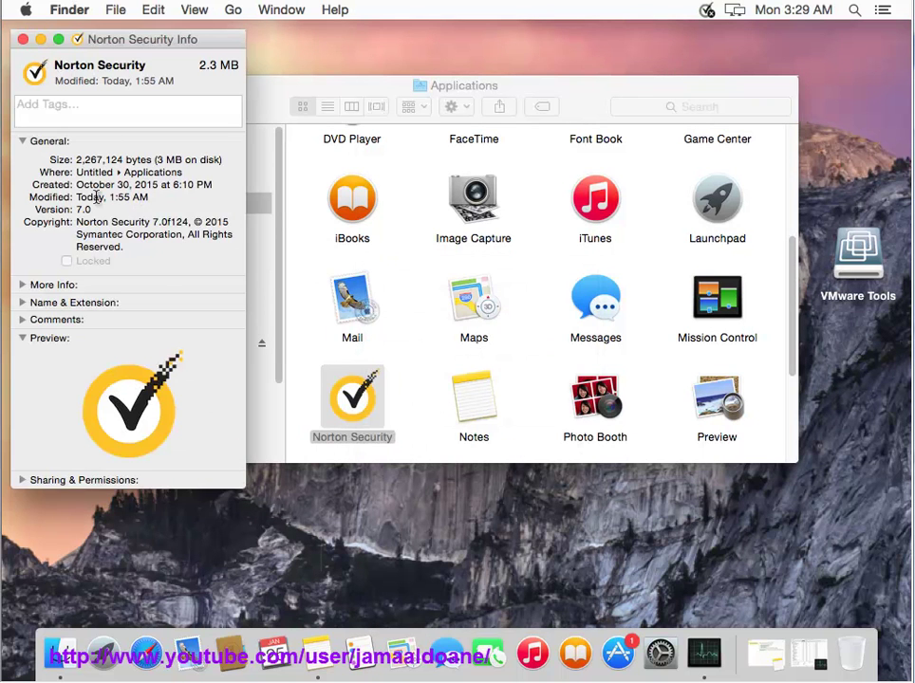
left_click_drag(189, 175, 110, 181)
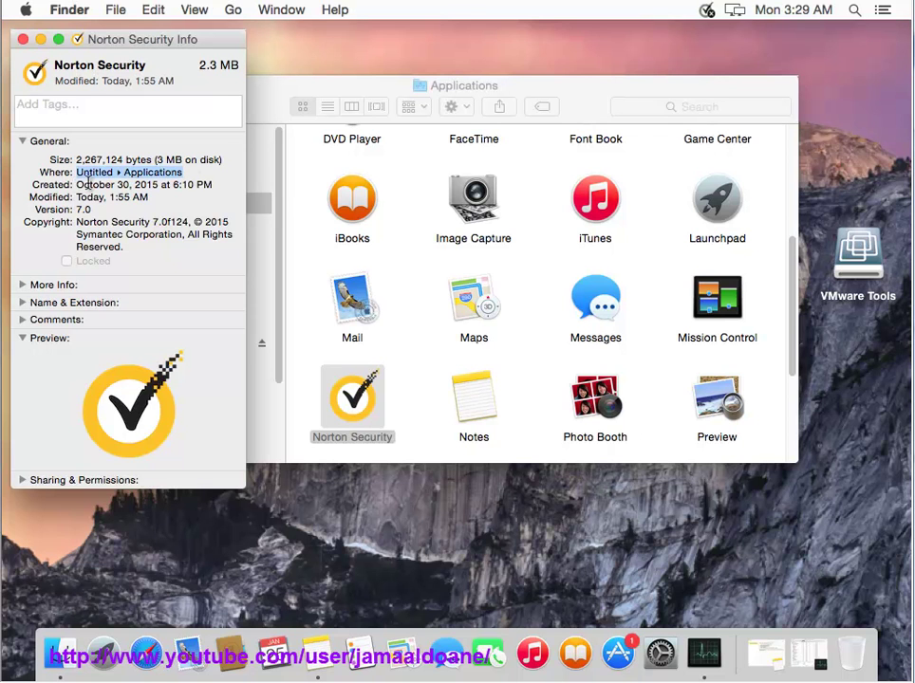
left_click(22, 285)
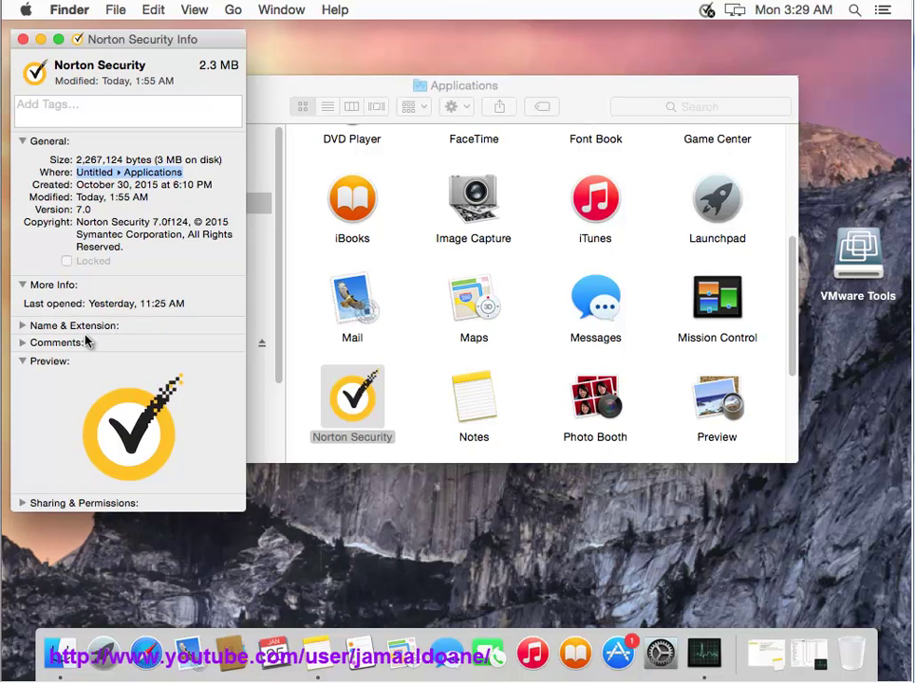
left_click(19, 328)
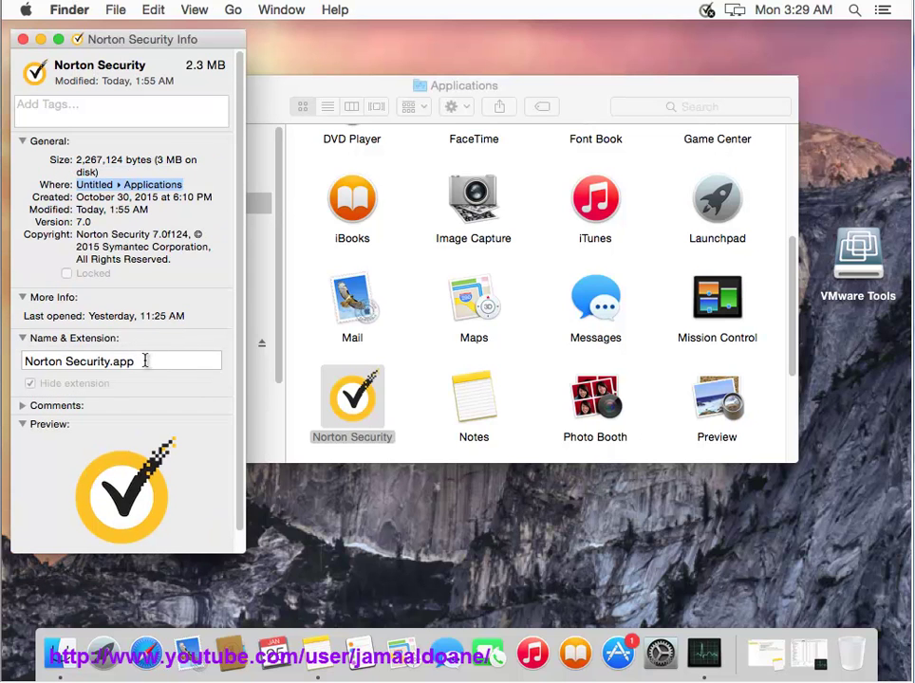
left_click(114, 368)
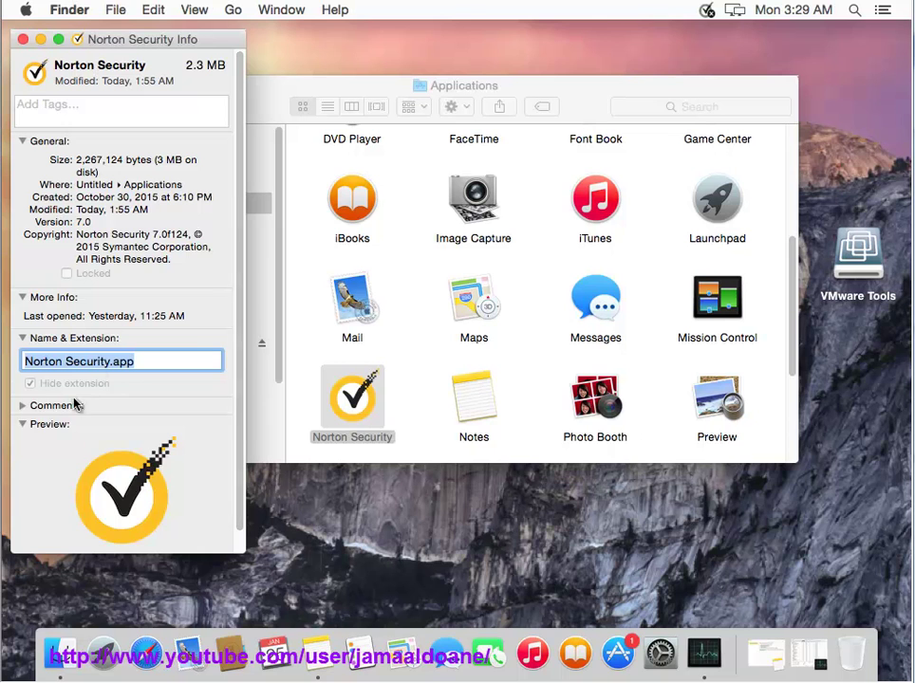
left_click(21, 408)
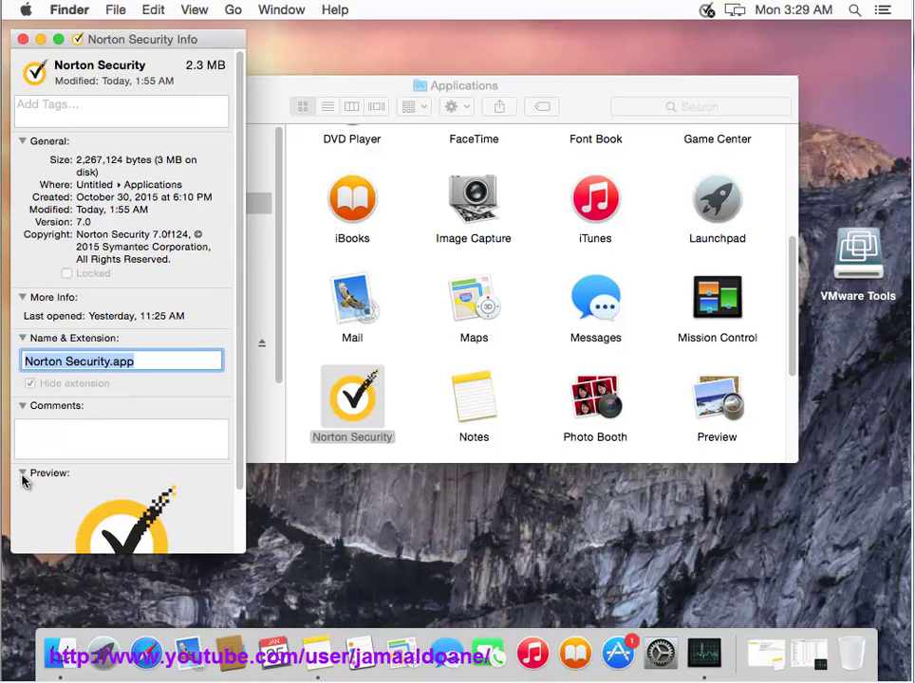
left_click(22, 298)
left_click(22, 299)
left_click(41, 42)
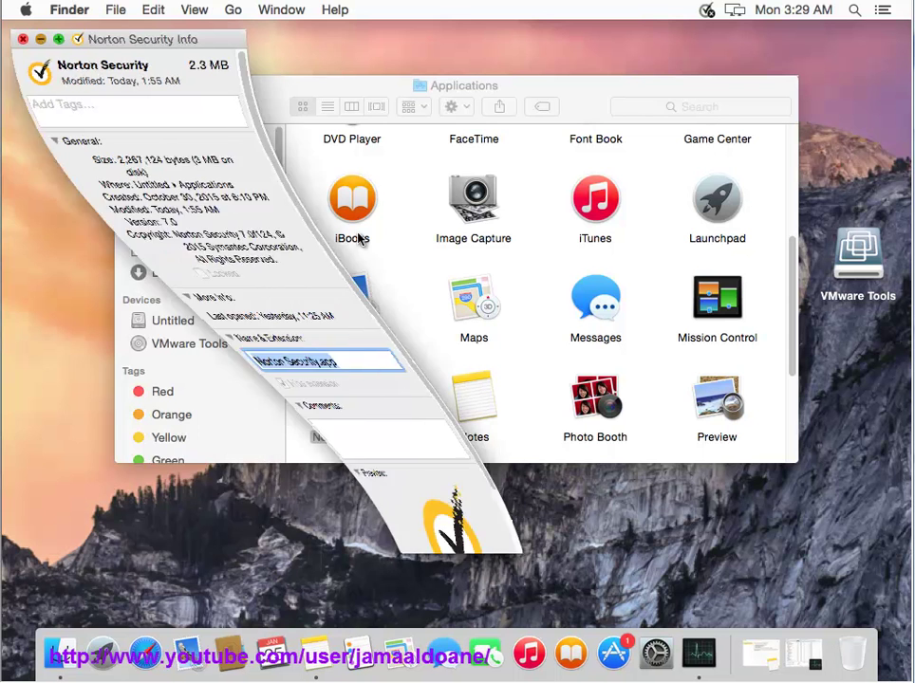
Step: Move Norton Security to the Trash, authorize the change with the account password, and check the remaining applications
right_click(359, 402)
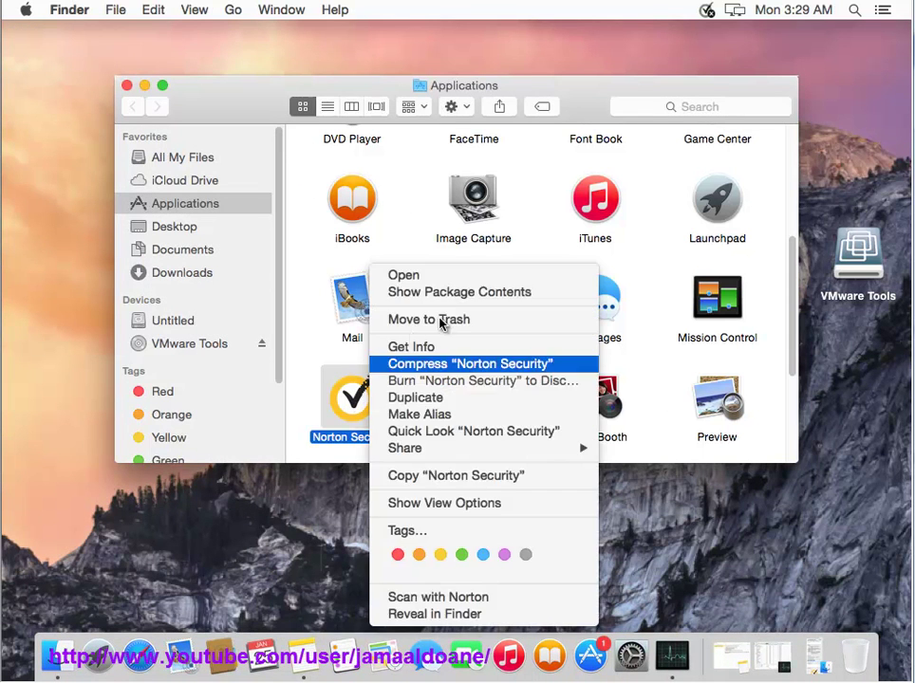
left_click(467, 323)
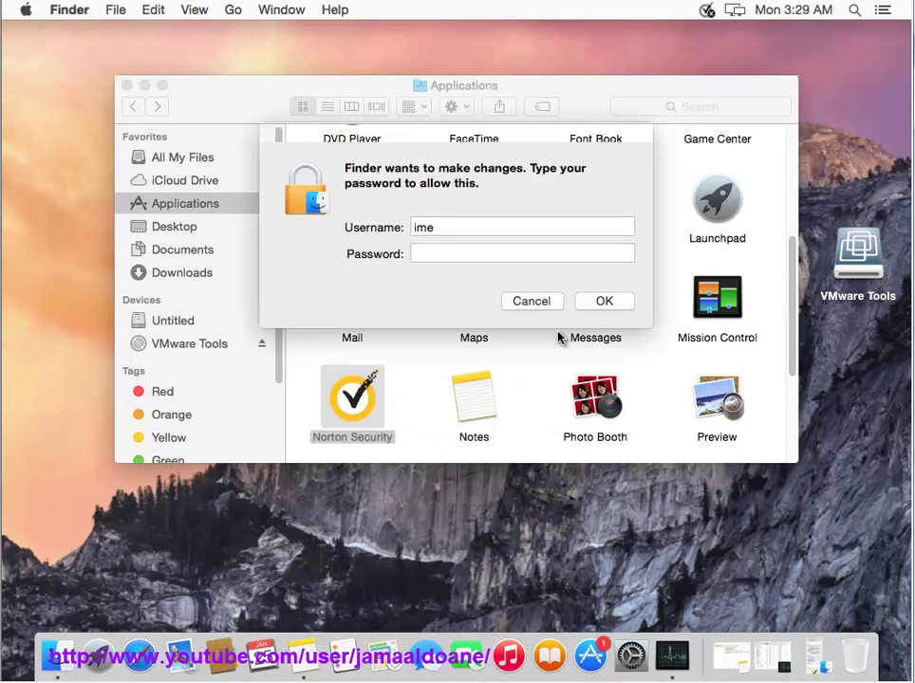
left_click_drag(442, 133, 461, 235)
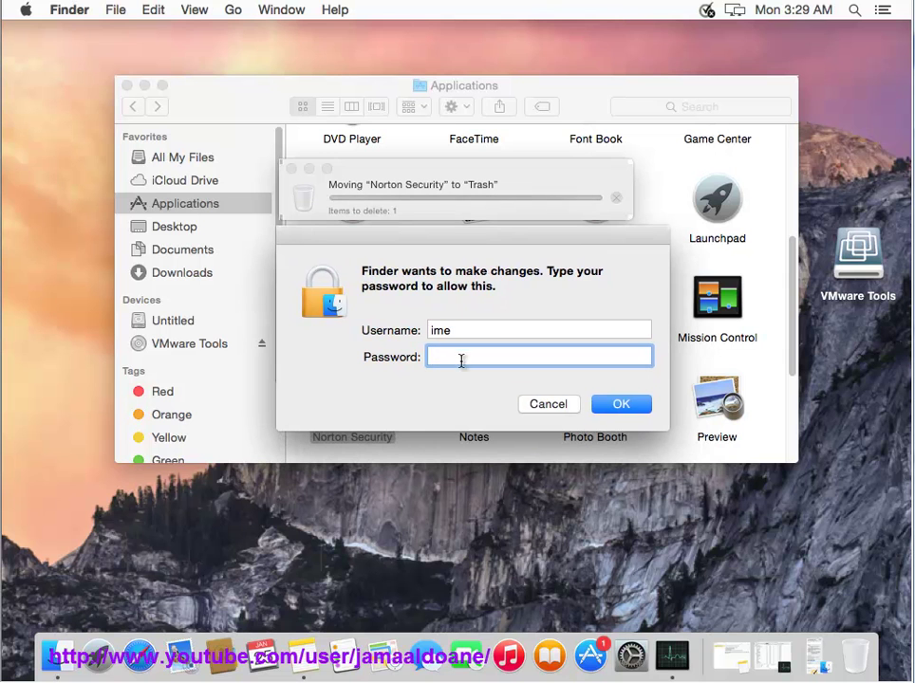
type("a")
left_click(636, 410)
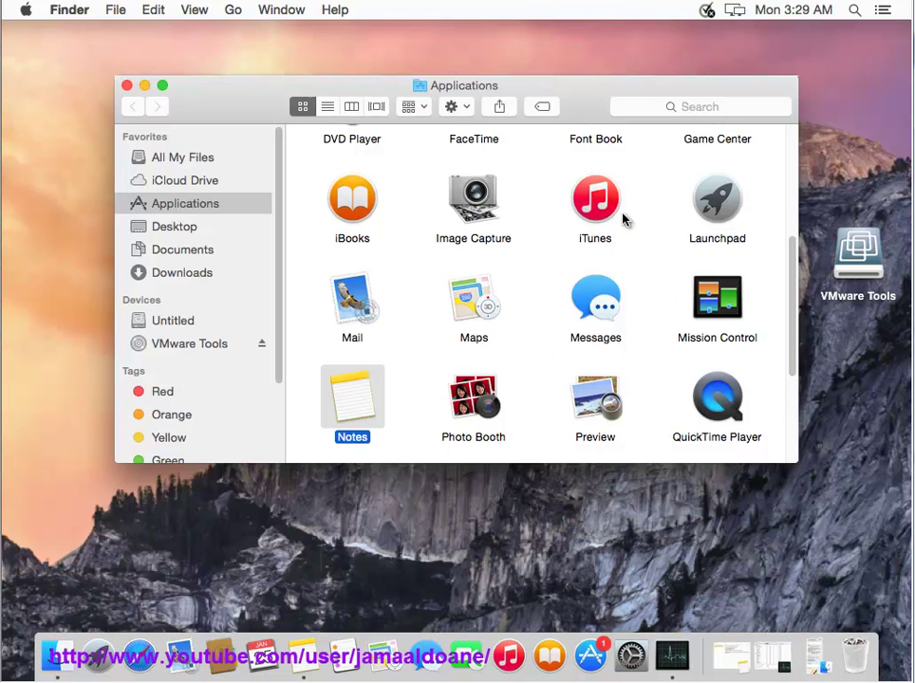
left_click_drag(795, 294, 794, 339)
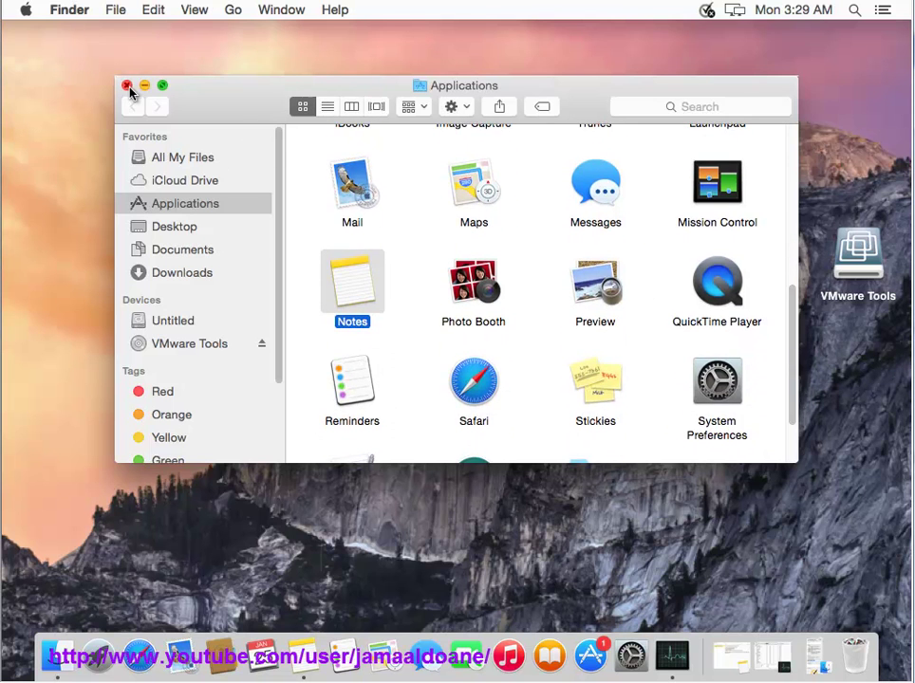
Step: Close the Applications window, open the Trash, and close the Trash window behind the Norton Security uninstaller
left_click(127, 86)
left_click(854, 655)
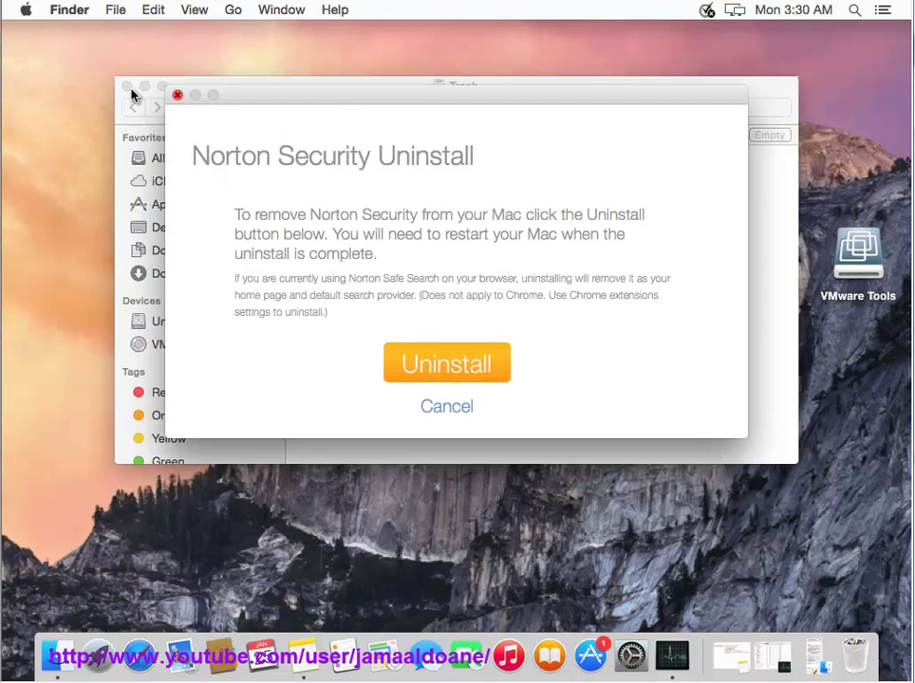
left_click(127, 86)
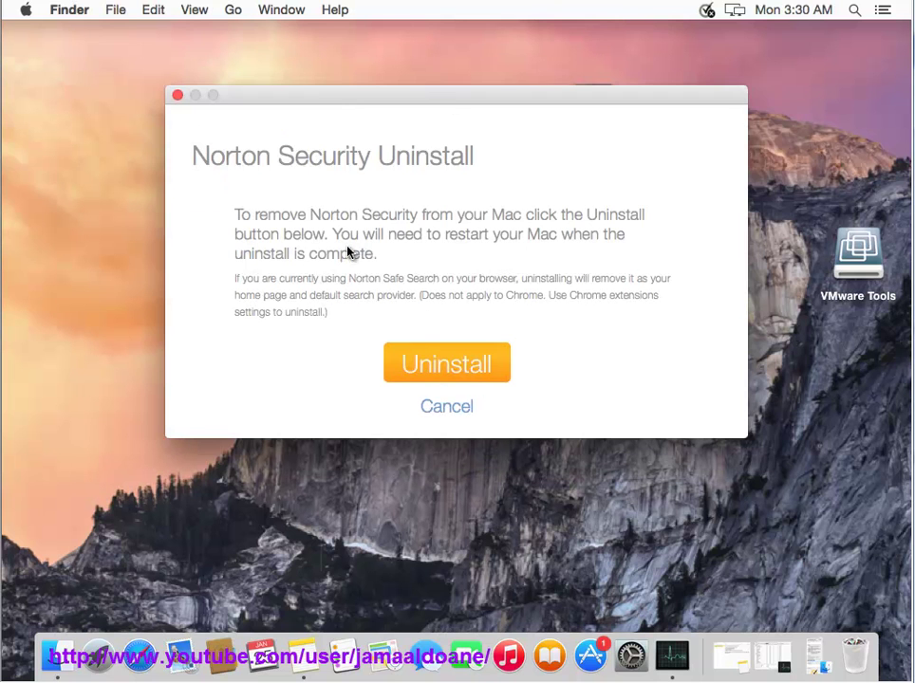
Step: Uninstall Norton Security, authorize its helper tool with the account password, and restart the Mac
left_click(468, 371)
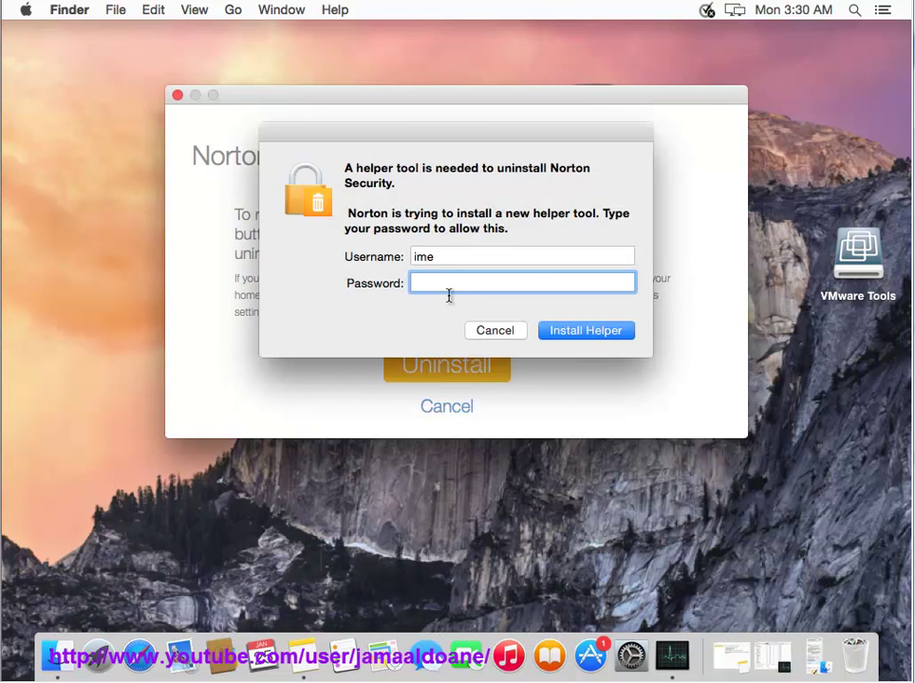
left_click(592, 339)
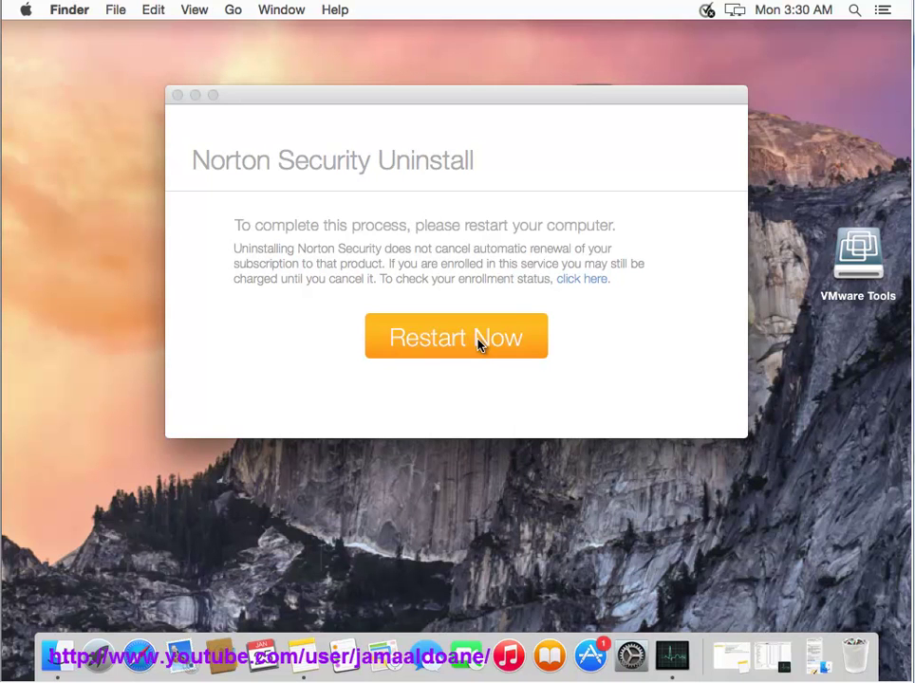
left_click(479, 342)
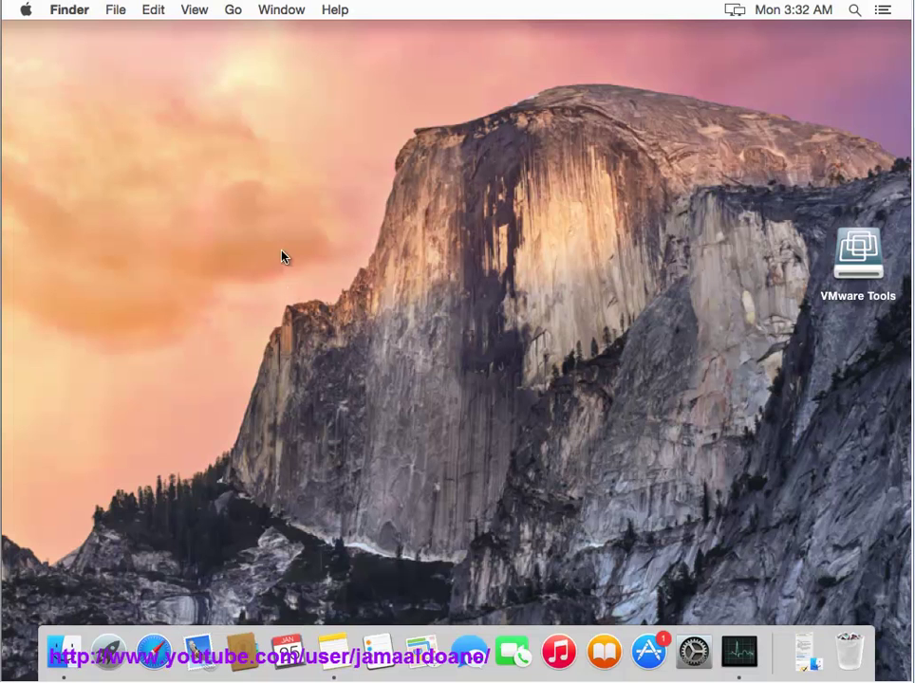
Step: Restore the minimized Norton Security Info window and close it
left_click(806, 655)
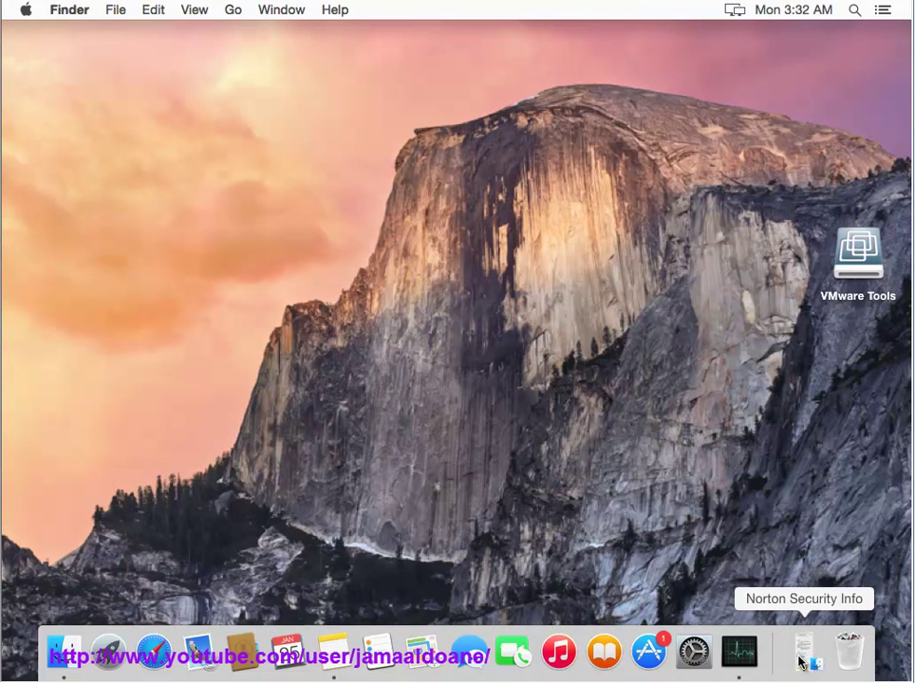
left_click(802, 656)
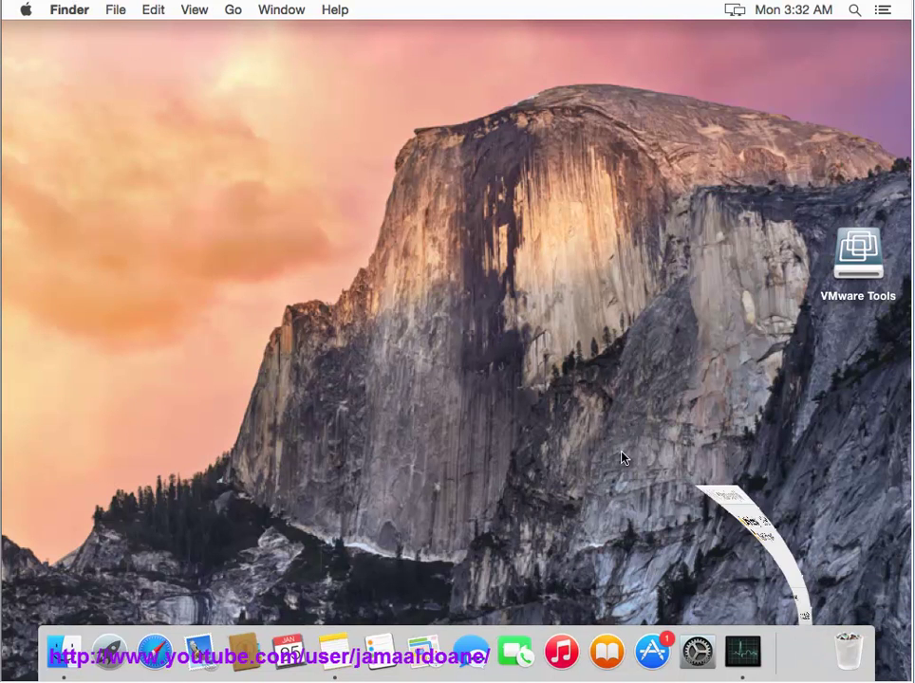
left_click(23, 39)
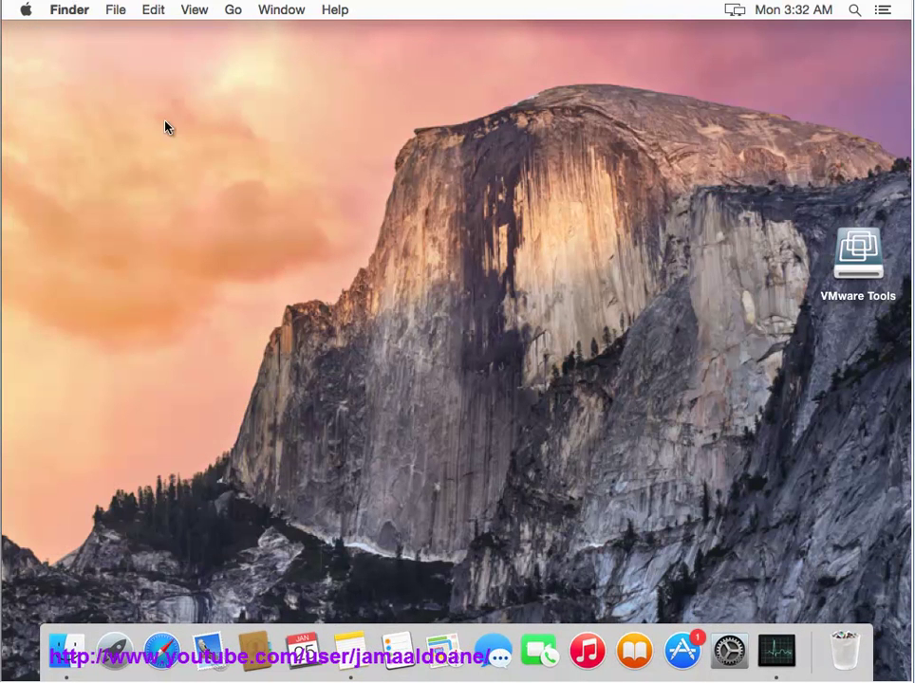
Step: Go to the user's library folder in Finder by entering the path ~/library
left_click(237, 14)
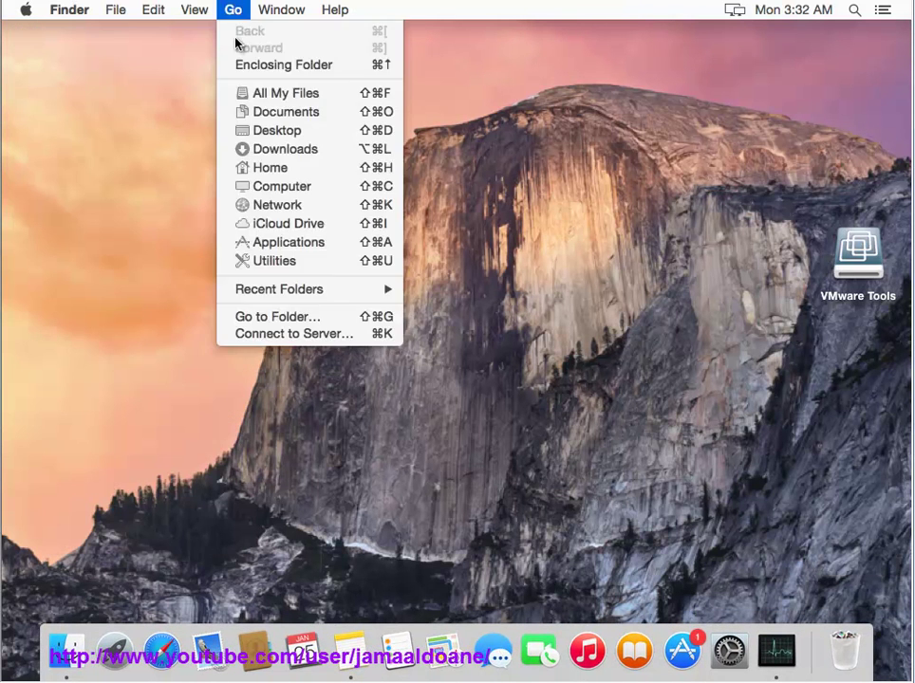
left_click(278, 317)
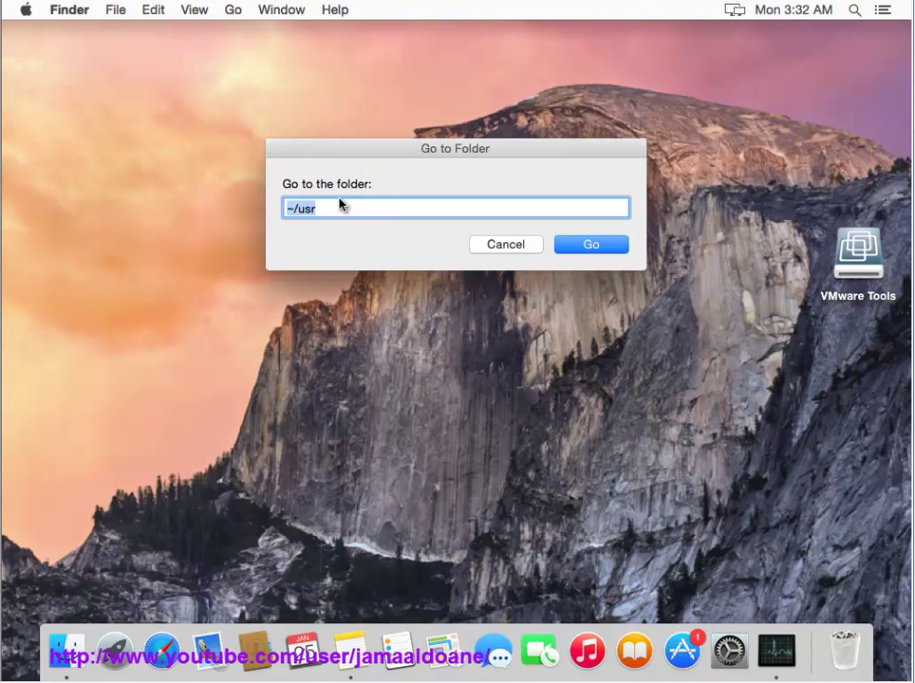
type("~/usr")
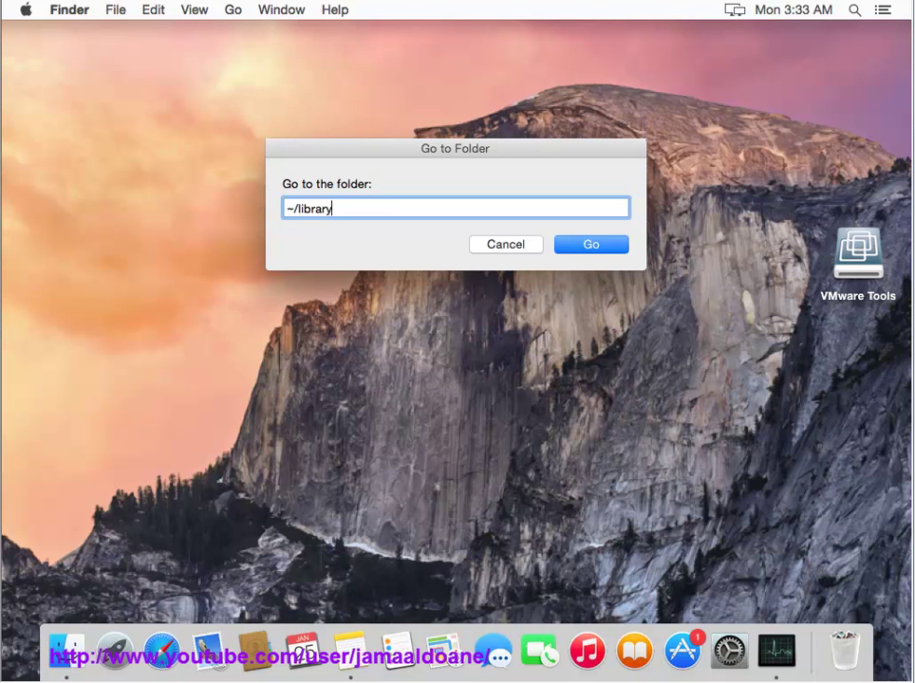
key("Tab")
key("Return")
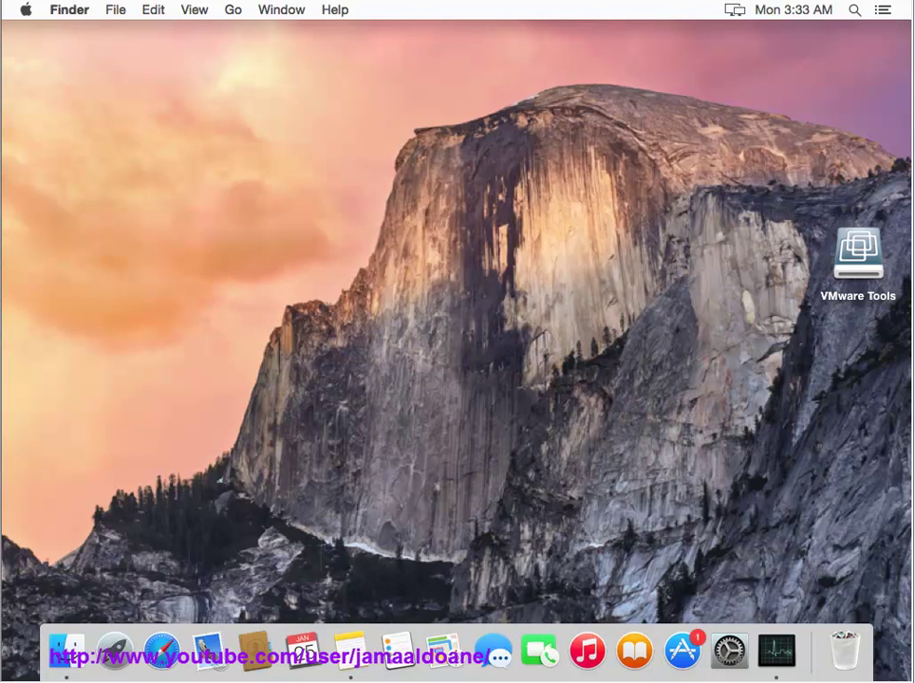
Step: Open Application Support and inspect the Symantec folder's contents through Silo down to ErrorReporting
left_click(465, 176)
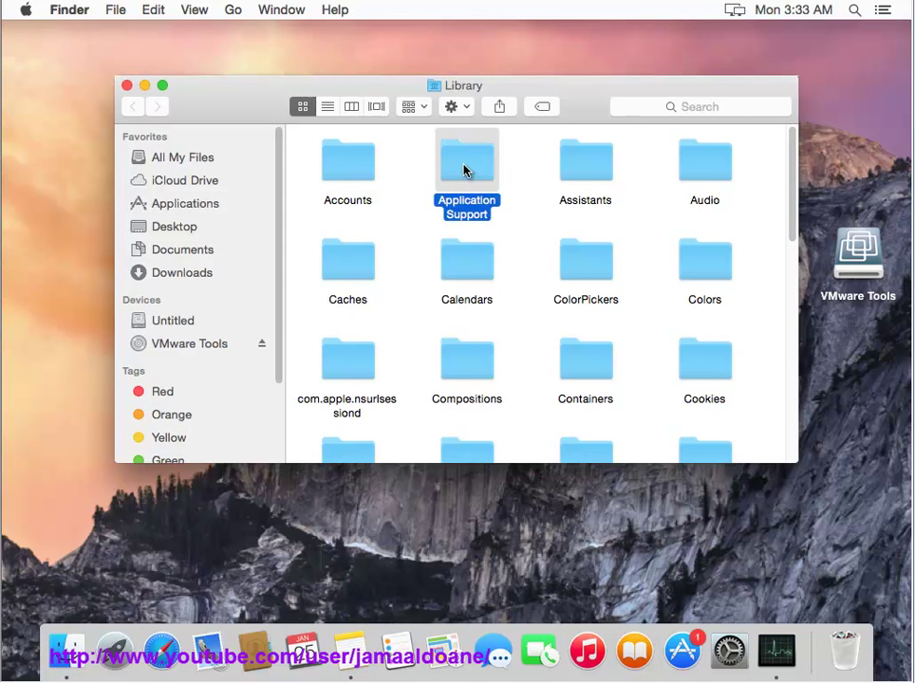
double_click(465, 169)
left_click(467, 366)
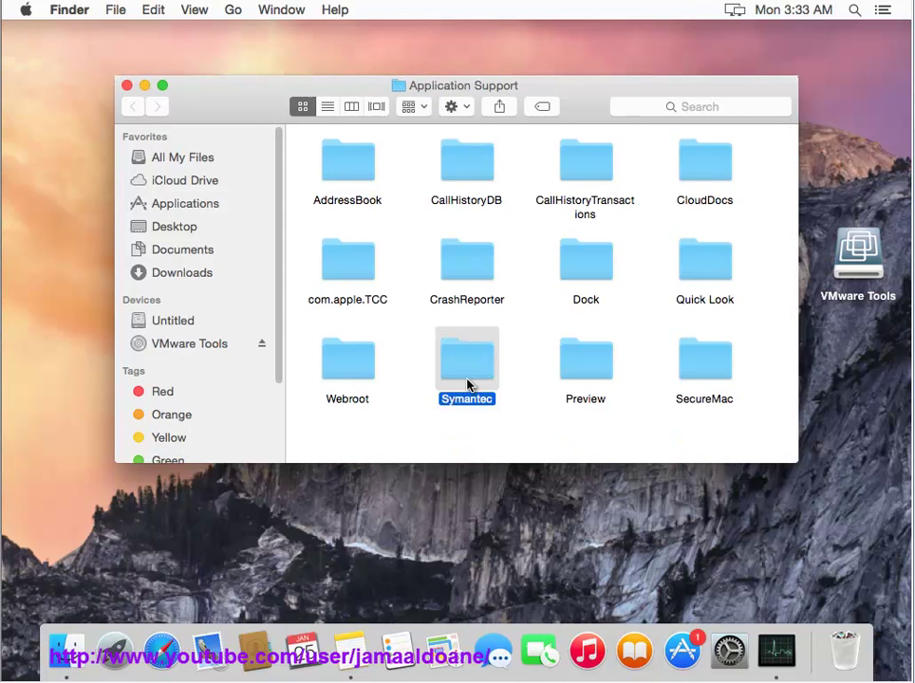
double_click(468, 377)
double_click(343, 167)
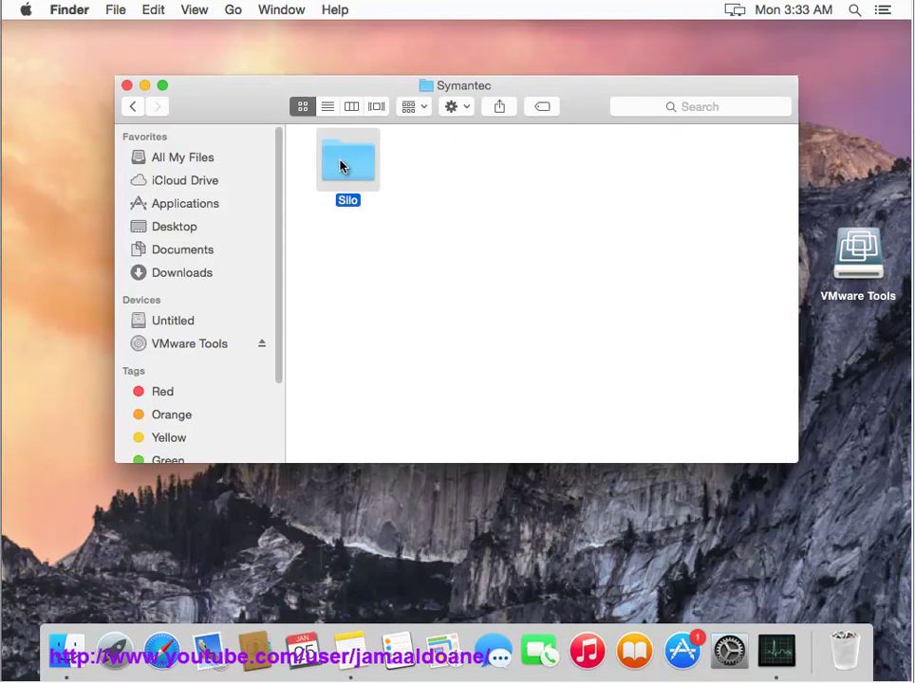
double_click(343, 171)
left_click(347, 174)
double_click(347, 174)
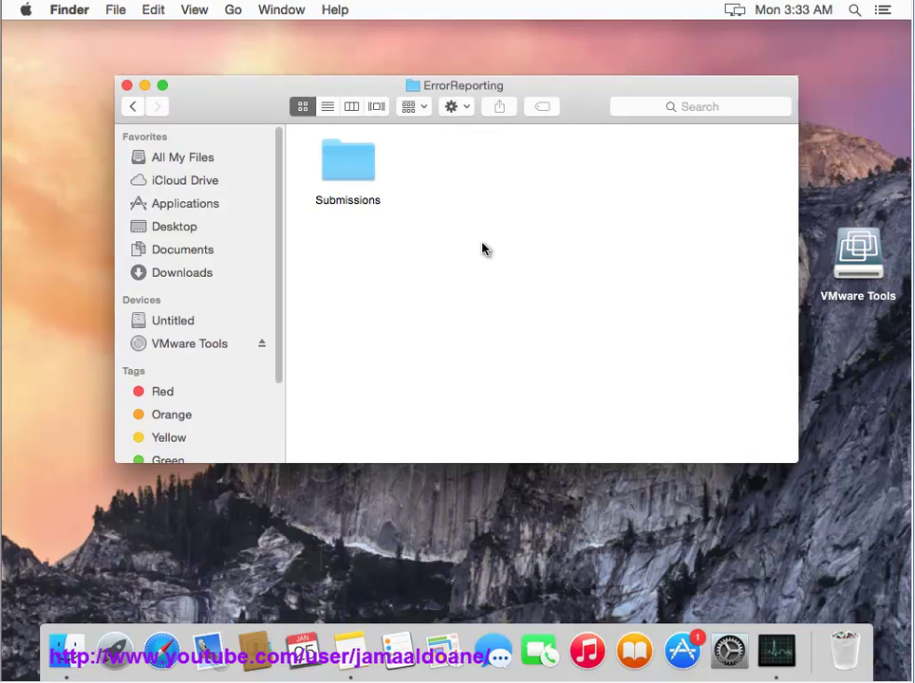
Step: Return to the Application Support folder, move its Symantec folder to the Trash, and close the window
left_click(132, 107)
left_click(132, 107)
left_click(132, 107)
left_click(132, 107)
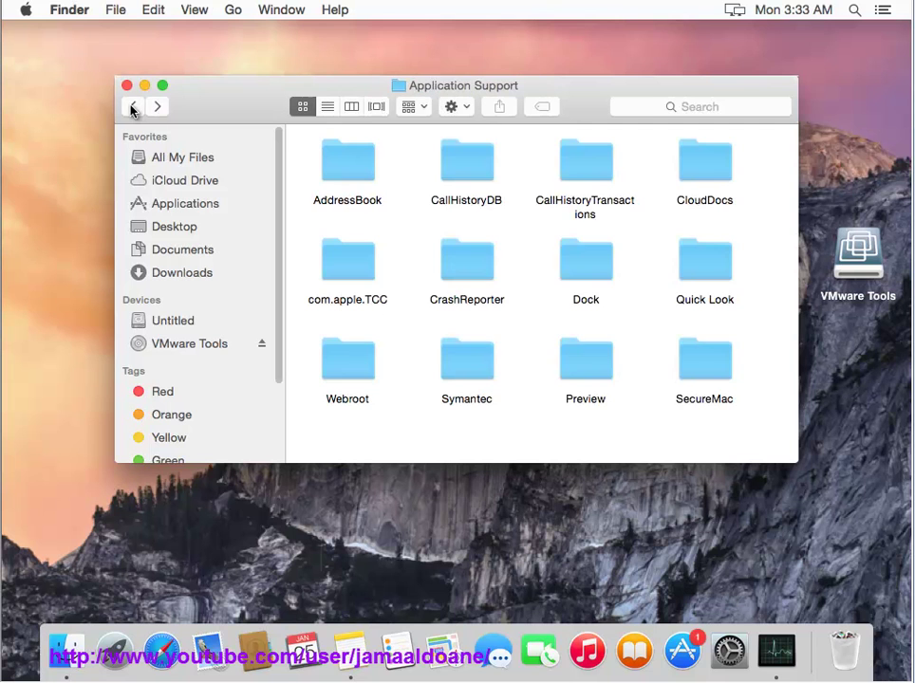
right_click(473, 366)
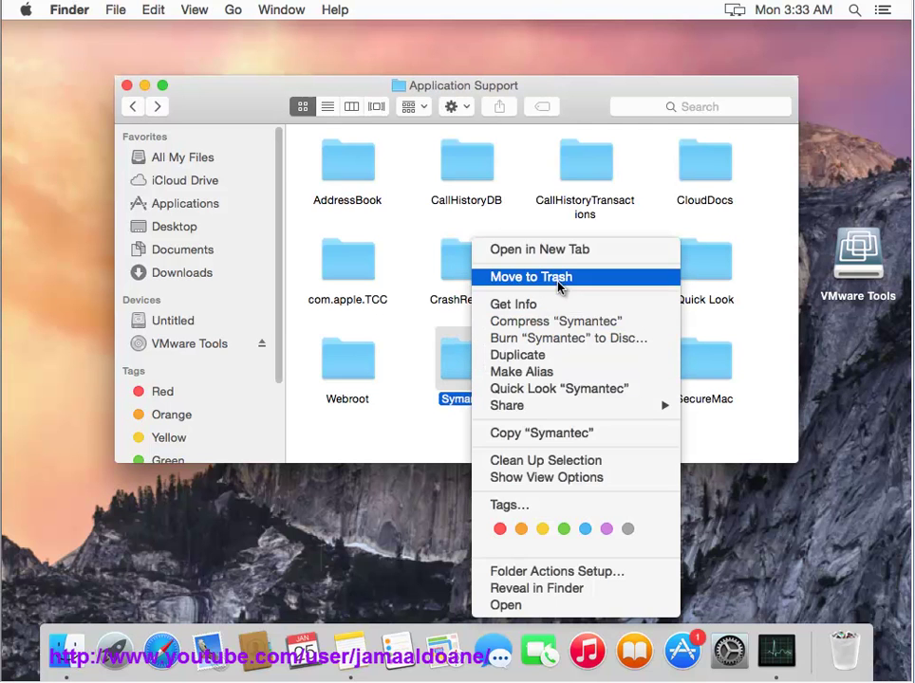
left_click(607, 277)
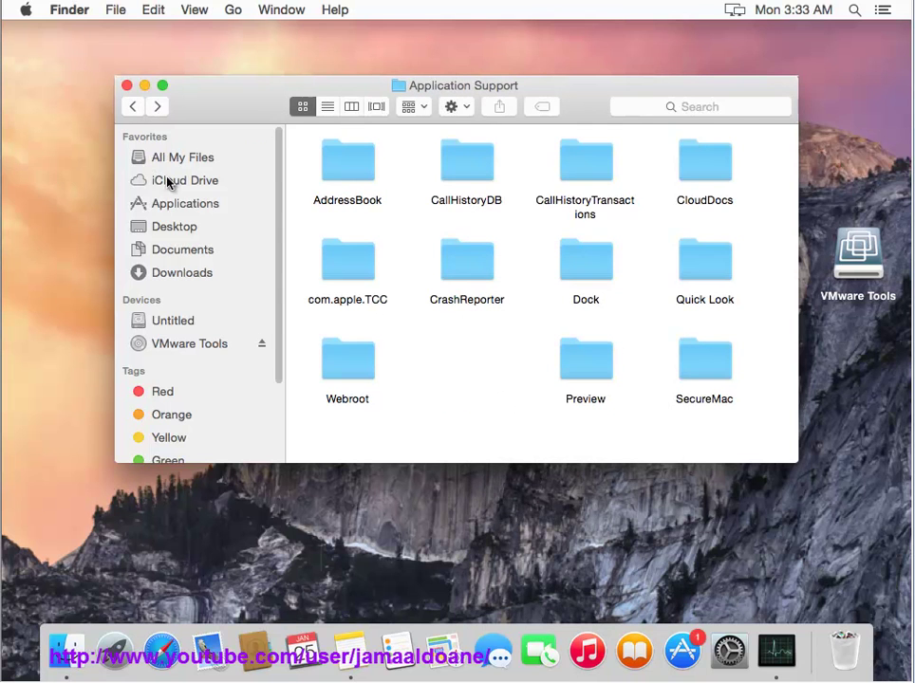
left_click(127, 85)
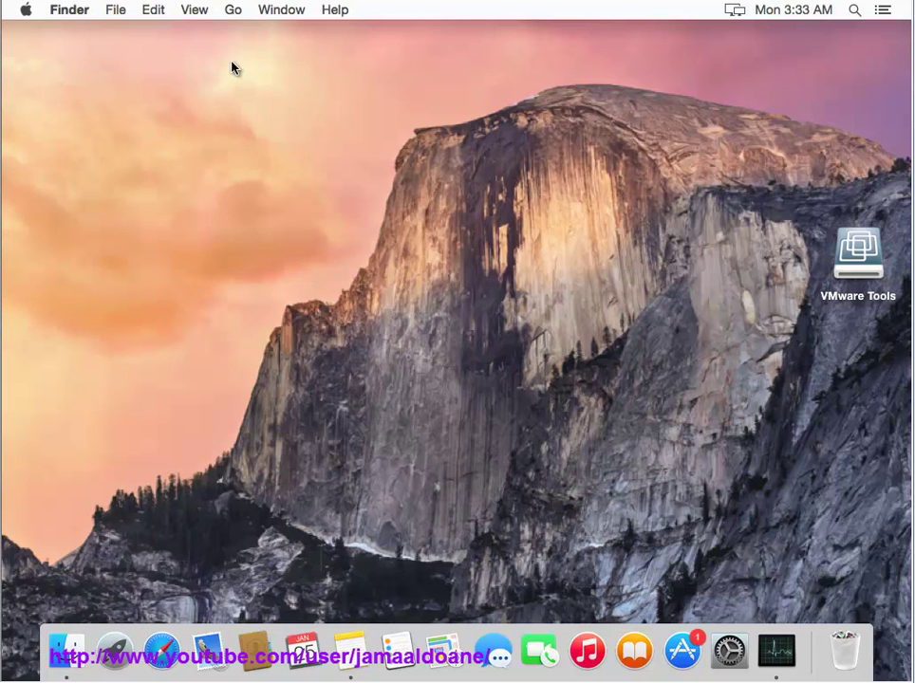
Step: Open the Computer location in Finder and search This Mac for NORTON
left_click(231, 11)
left_click(270, 186)
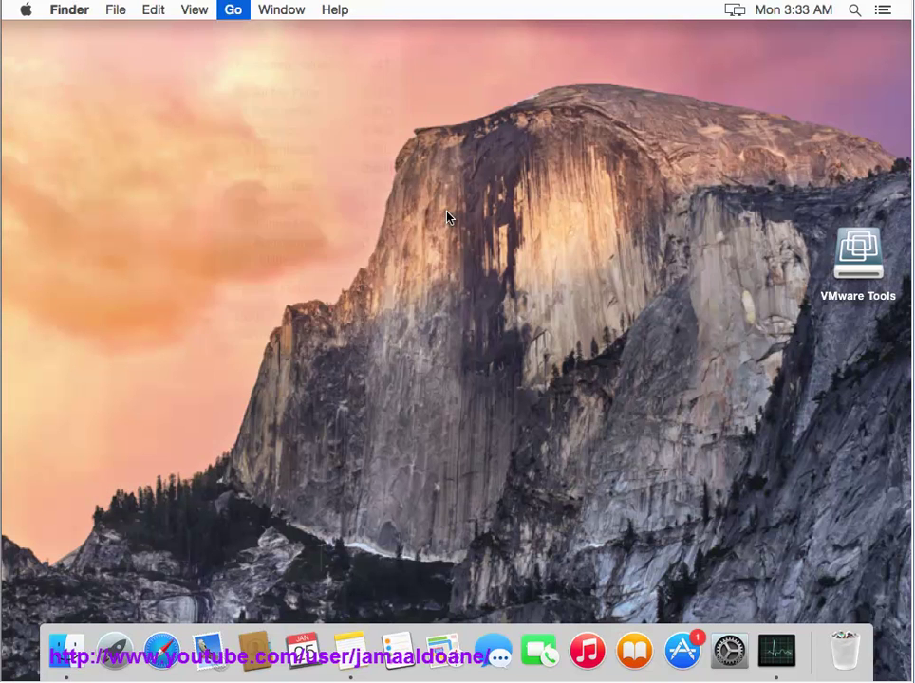
left_click(712, 108)
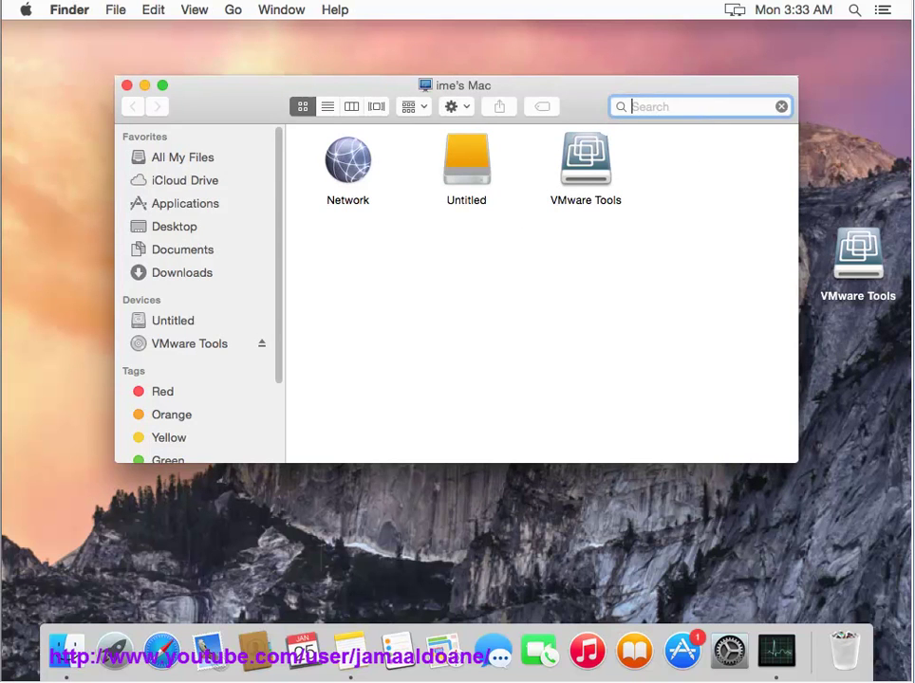
type("NO")
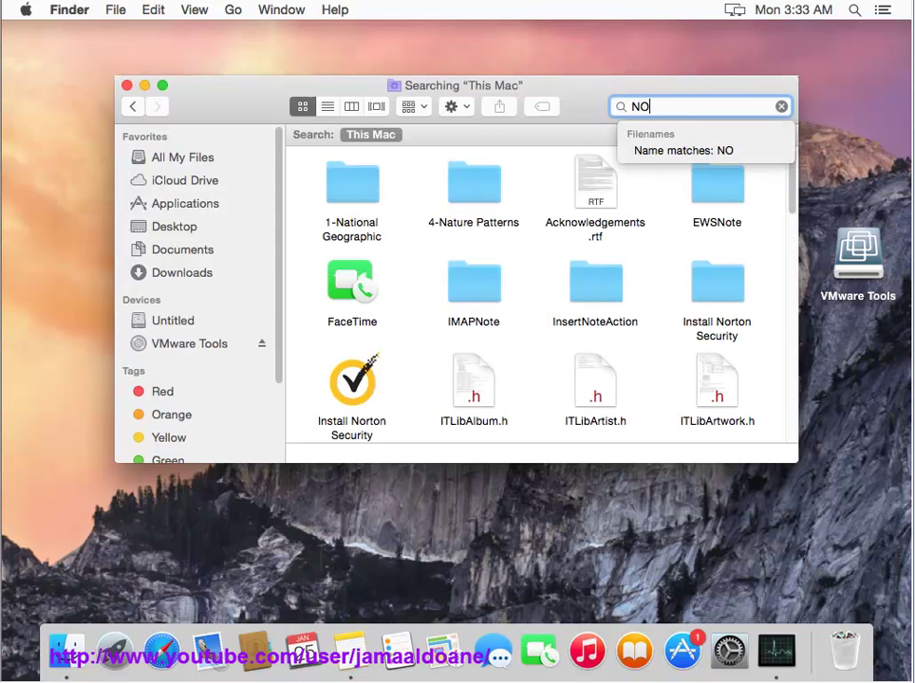
type("RTON")
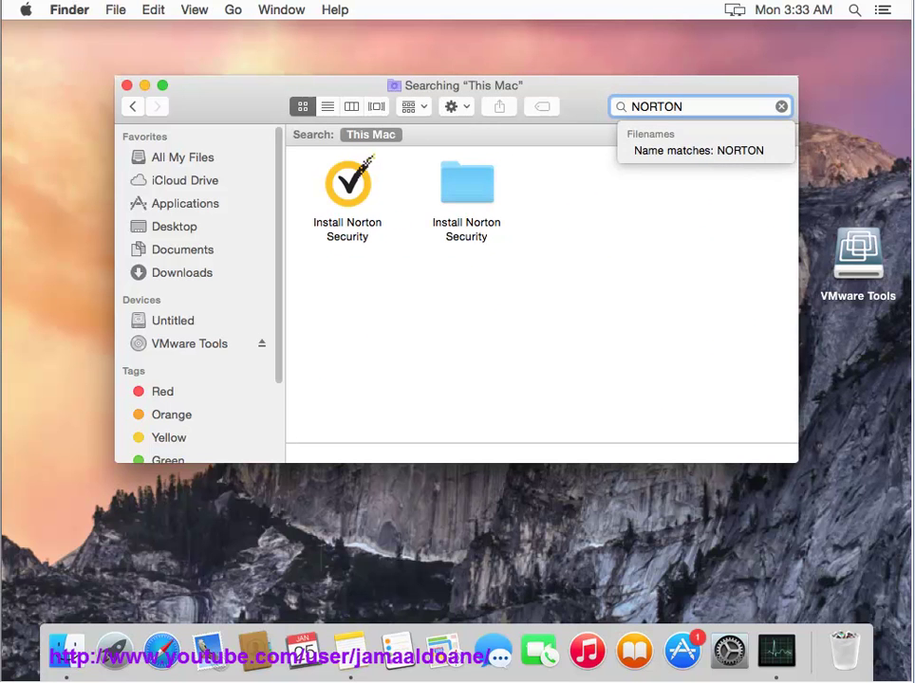
Step: Move the Install Norton Security folder from the search results to the Trash and close the search window
left_click(480, 214)
right_click(478, 205)
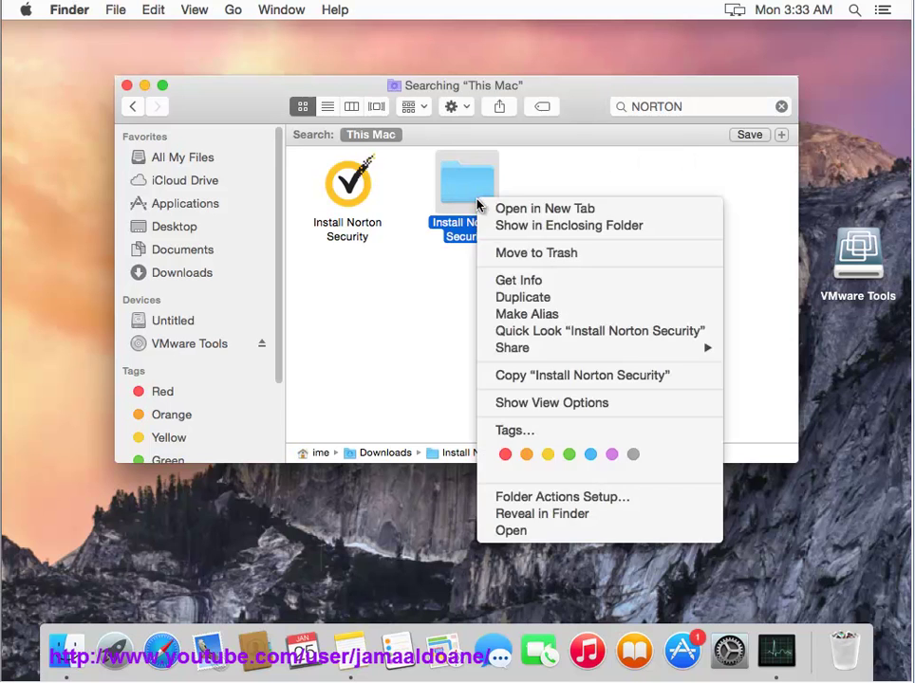
left_click(503, 254)
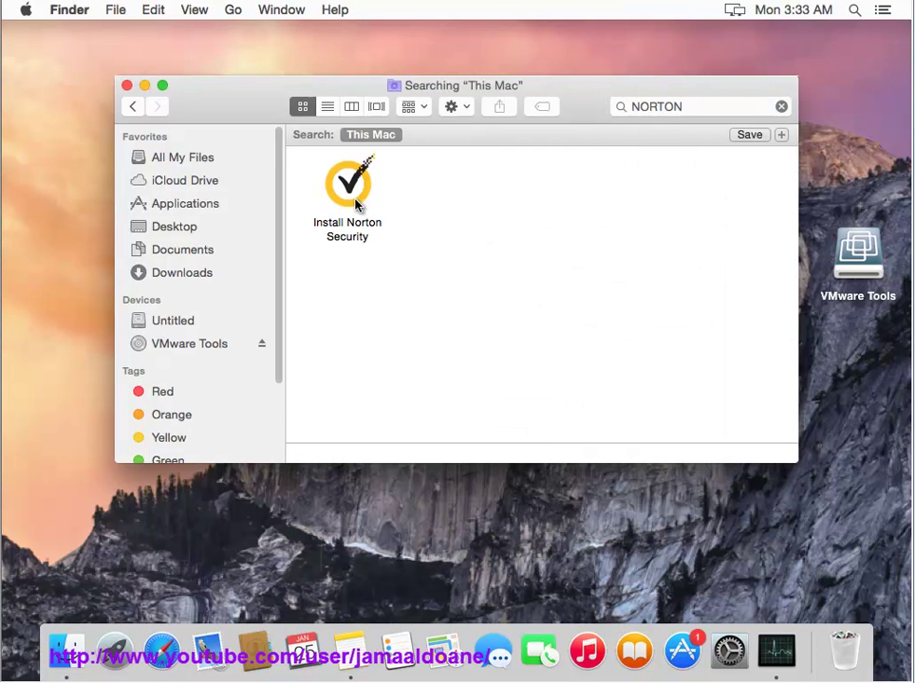
right_click(359, 197)
left_click(131, 110)
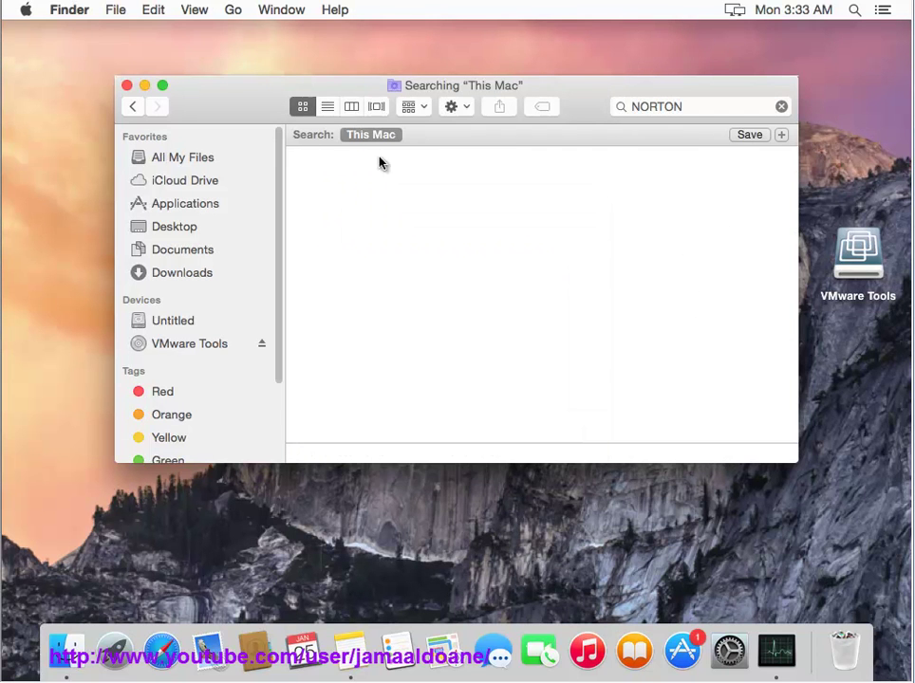
left_click(126, 86)
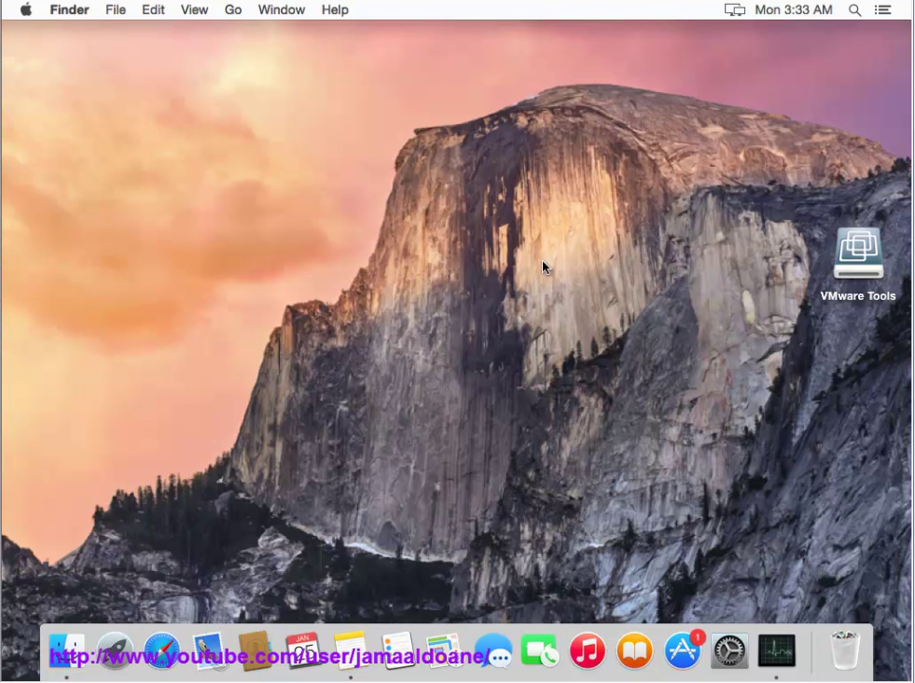
Step: Open the Trash, select all the Norton and Symantec items, and start emptying it, moving the confirmation dialog below the items
left_click(844, 651)
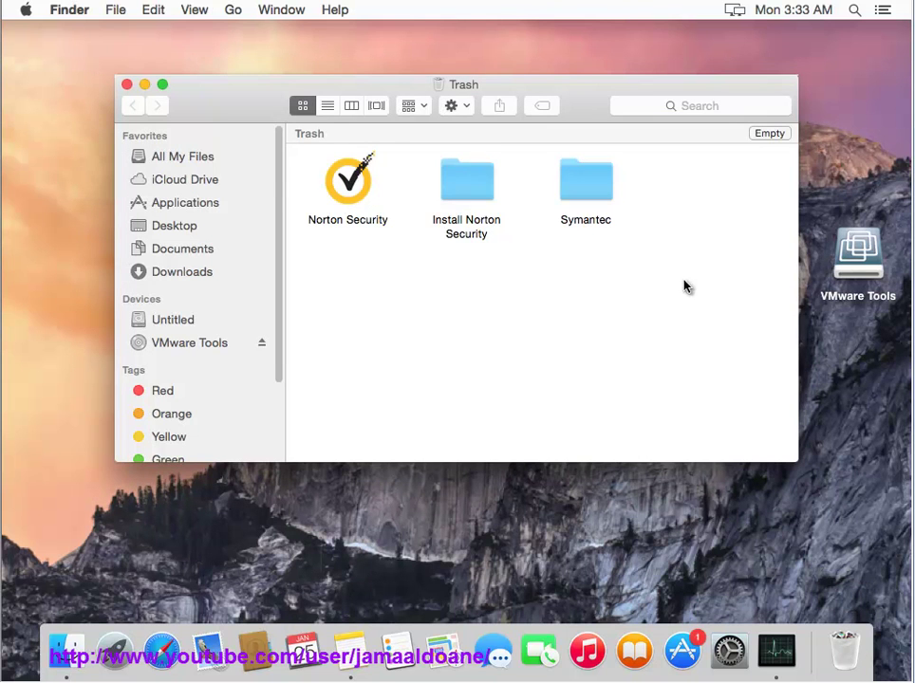
left_click_drag(684, 277, 309, 199)
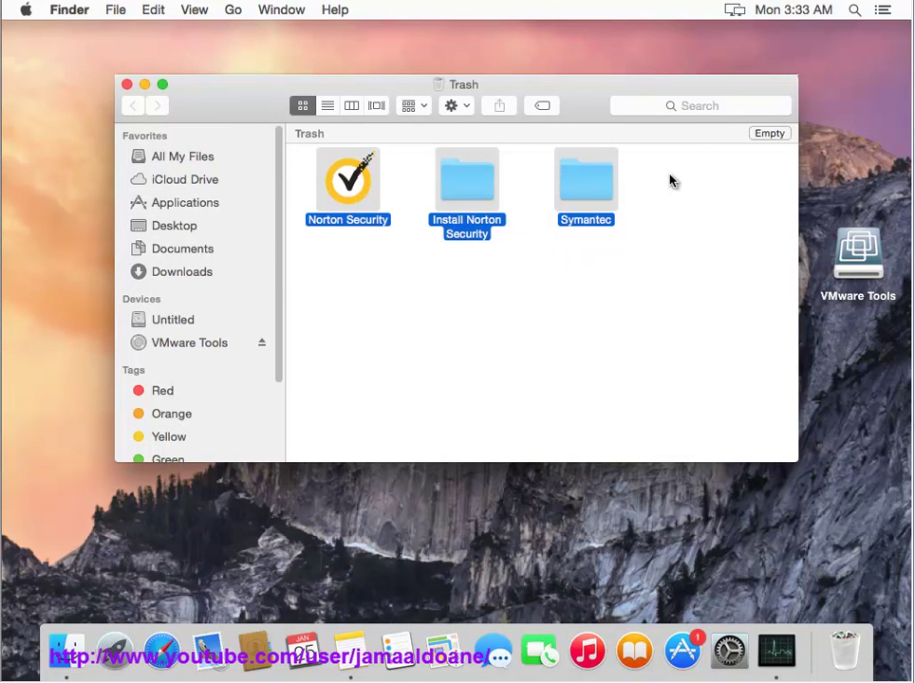
left_click(771, 137)
mouse_move(520, 149)
left_mouse_down()
mouse_move(615, 226)
mouse_move(561, 245)
mouse_move(780, 192)
mouse_move(474, 247)
mouse_move(538, 244)
left_mouse_up()
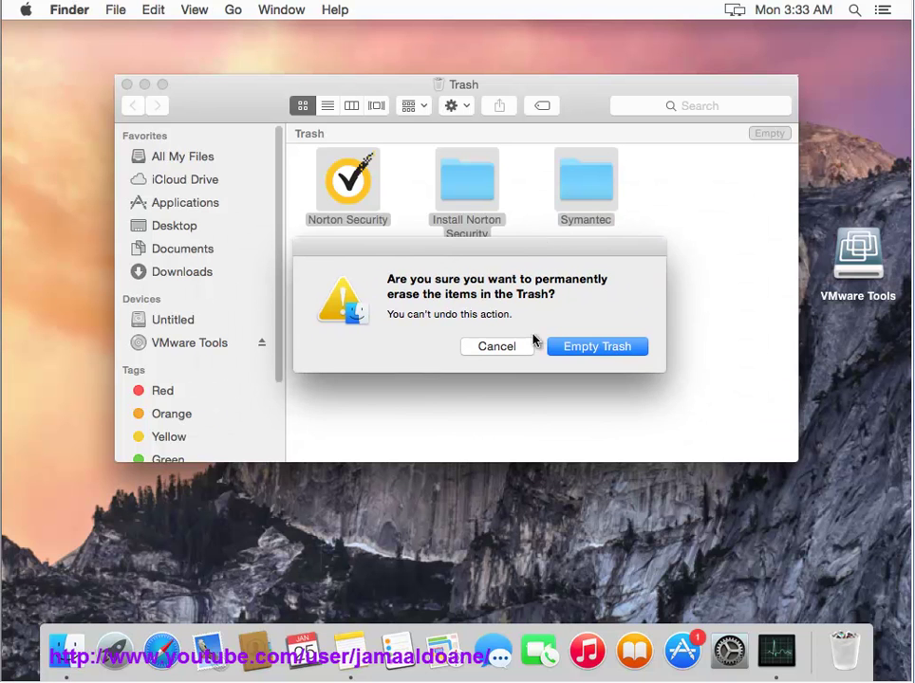
Step: Switch to Notes, move its window below the confirmation dialog, and highlight the note's closing paragraph about the app remover
left_click(352, 646)
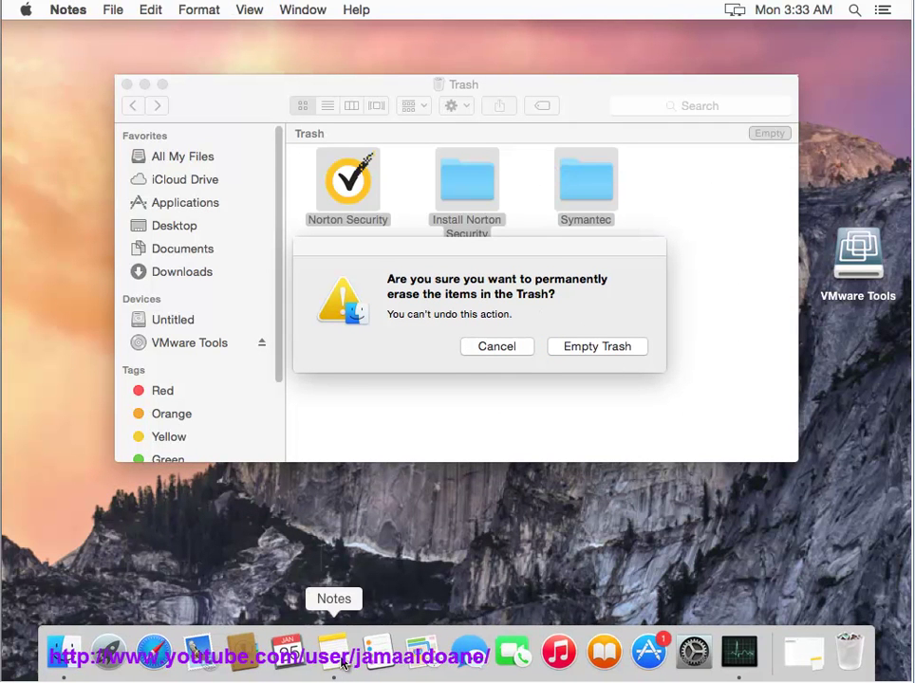
left_click_drag(538, 298, 538, 400)
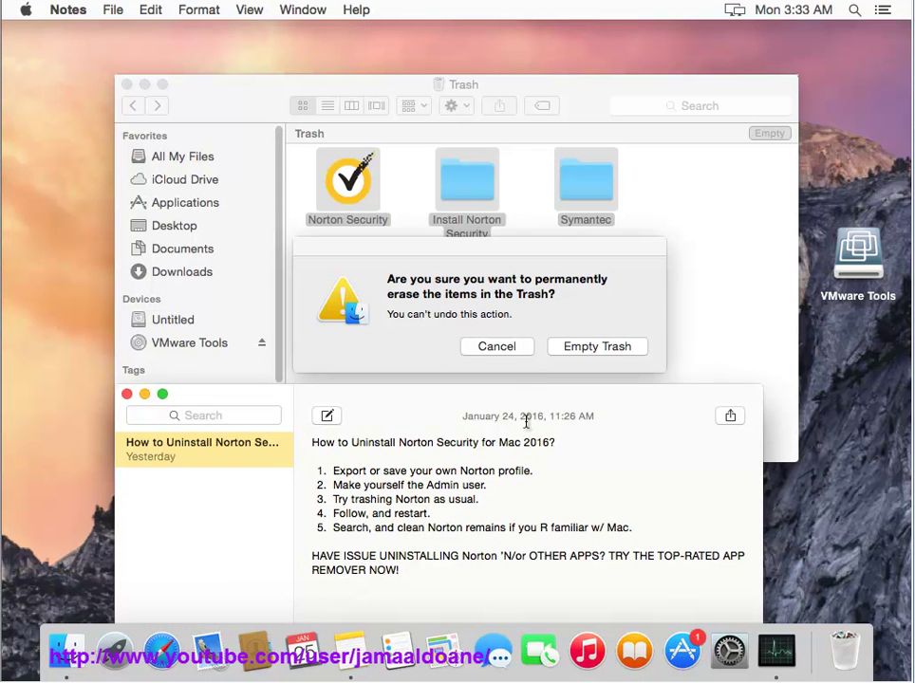
left_click_drag(400, 571, 296, 556)
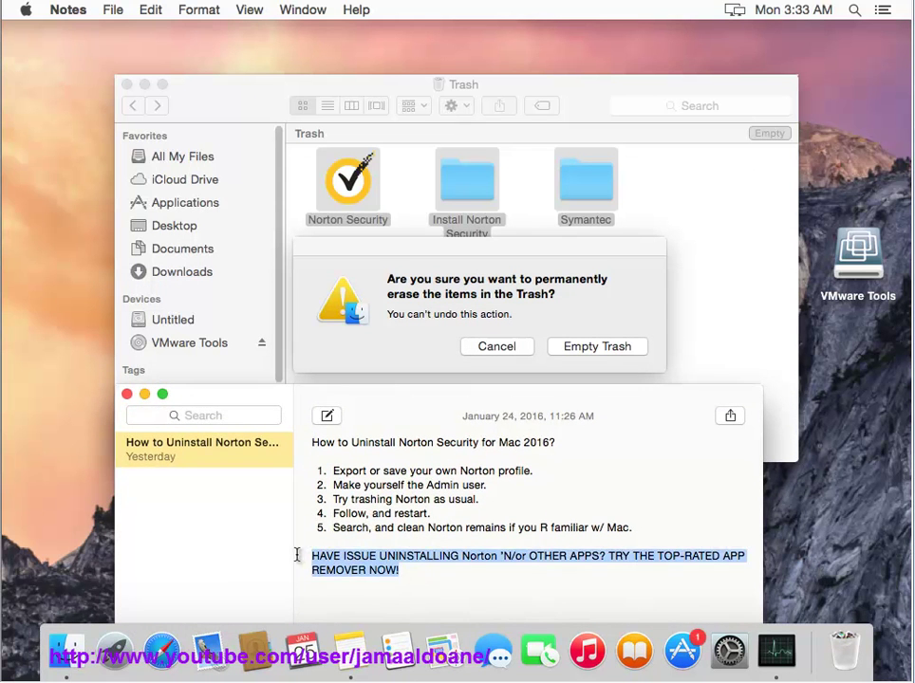